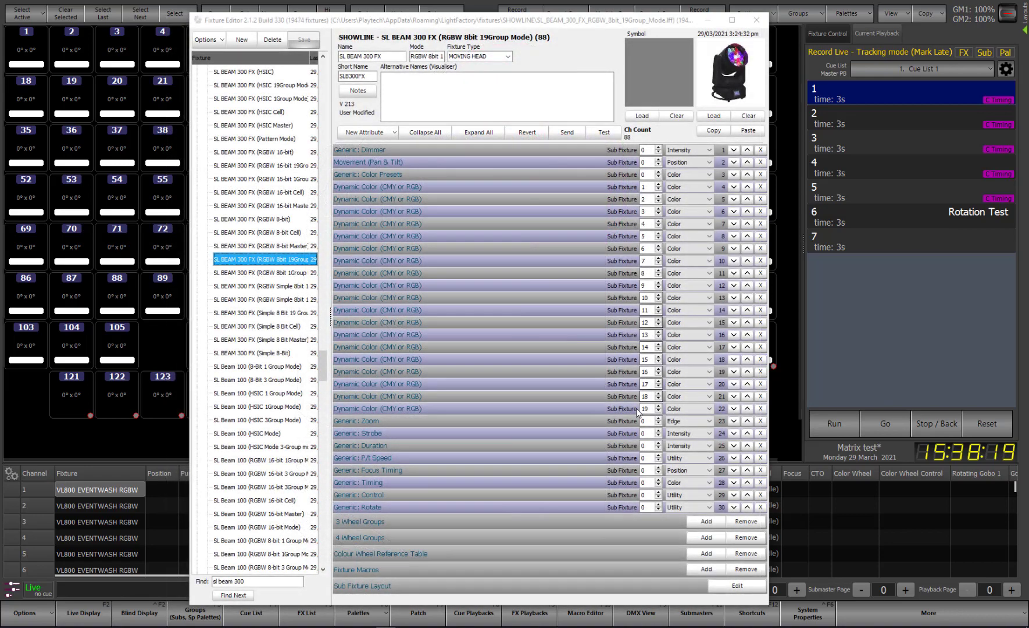
Step: Examine the sub fixture layout of the SL BEAM 300 FX 19Group mode at a scale of 1.70
{"action": "left_click", "coordinate": [744, 583]}
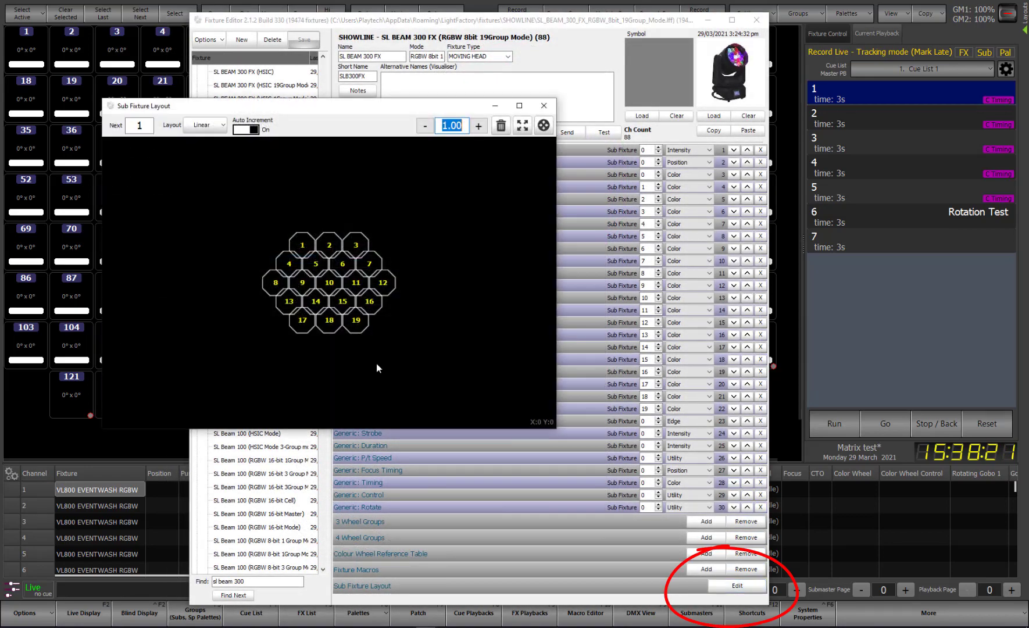
{"action": "left_click", "coordinate": [477, 126]}
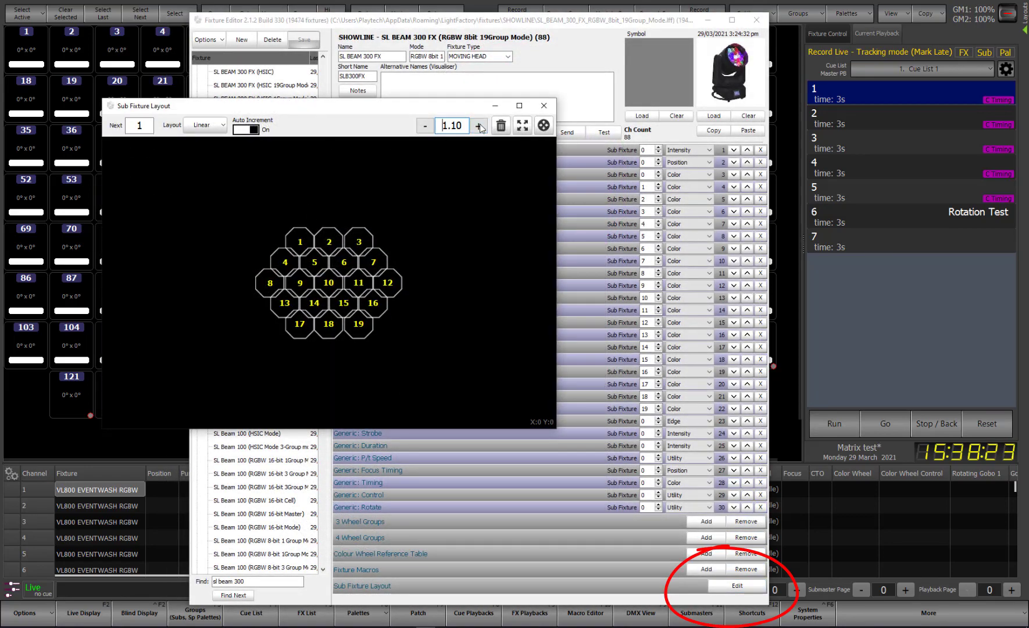
{"action": "left_click", "coordinate": [476, 125]}
{"action": "left_click", "coordinate": [477, 125]}
{"action": "left_click", "coordinate": [477, 126]}
{"action": "left_click", "coordinate": [477, 125]}
{"action": "left_click", "coordinate": [477, 126]}
{"action": "left_click", "coordinate": [477, 126]}
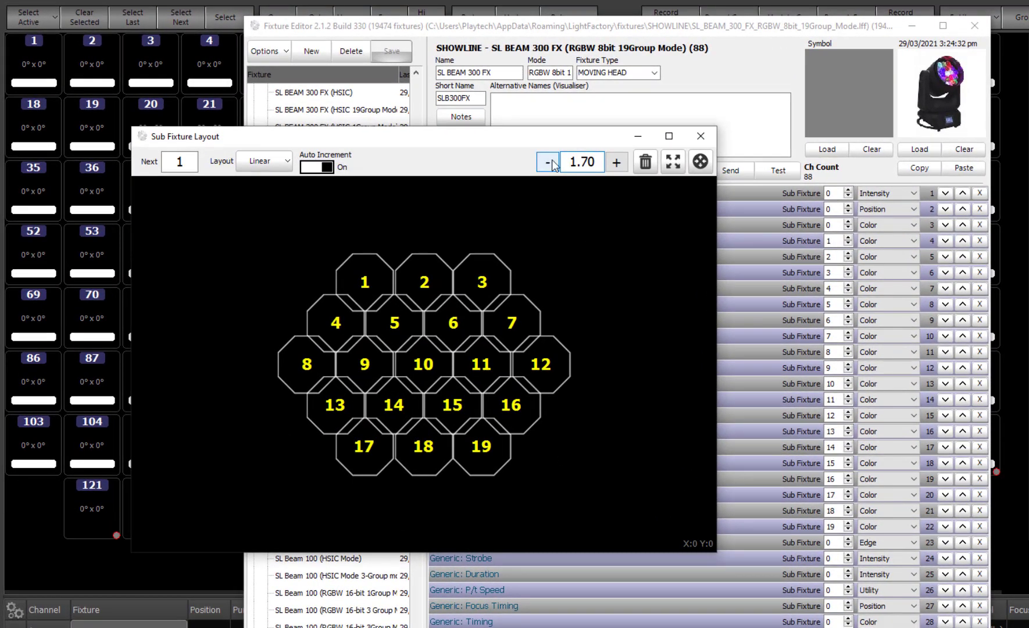
{"action": "left_click", "coordinate": [492, 279]}
{"action": "mouse_move", "coordinate": [504, 273]}
{"action": "left_mouse_down"}
{"action": "mouse_move", "coordinate": [532, 273]}
{"action": "mouse_move", "coordinate": [487, 365]}
{"action": "mouse_move", "coordinate": [437, 296]}
{"action": "mouse_move", "coordinate": [485, 244]}
{"action": "mouse_move", "coordinate": [506, 251]}
{"action": "mouse_move", "coordinate": [494, 253]}
{"action": "left_mouse_up"}
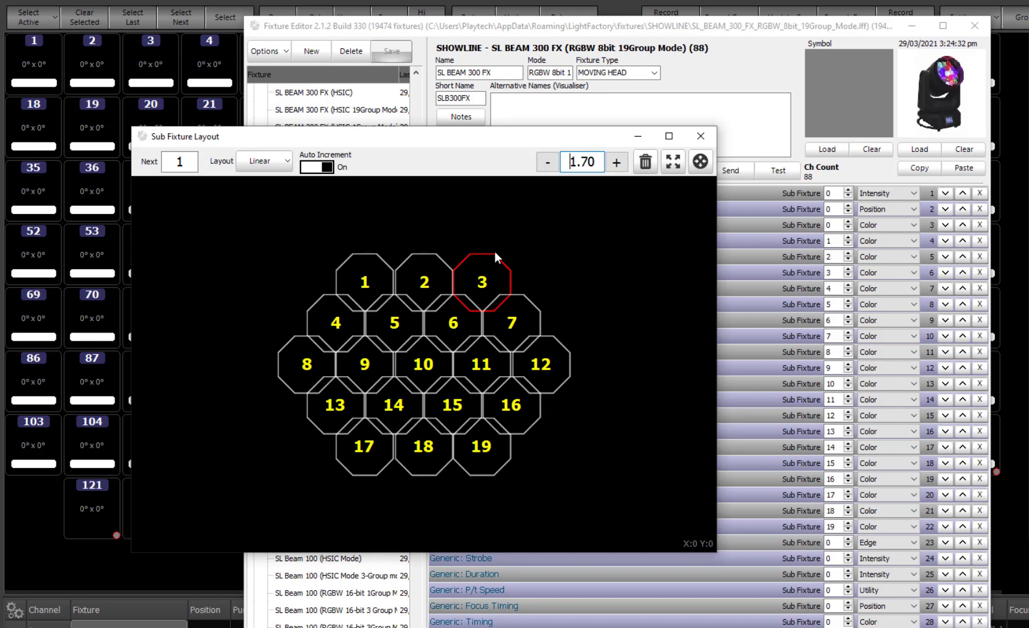
{"action": "left_click", "coordinate": [702, 137]}
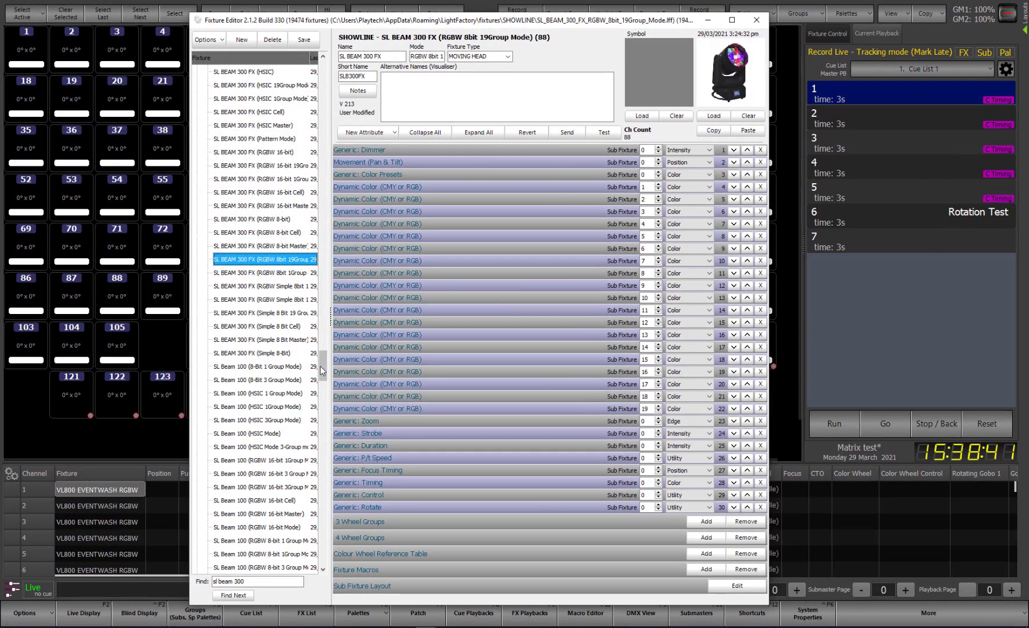
Step: Examine the sub fixture layout of the LED Zoom Moving Wash under the CHINA manufacturer
{"action": "left_click_drag", "start_coordinate": [323, 367], "coordinate": [337, 213]}
{"action": "scroll", "coordinate": [243, 341], "scroll_direction": "up", "scroll_amount": 20}
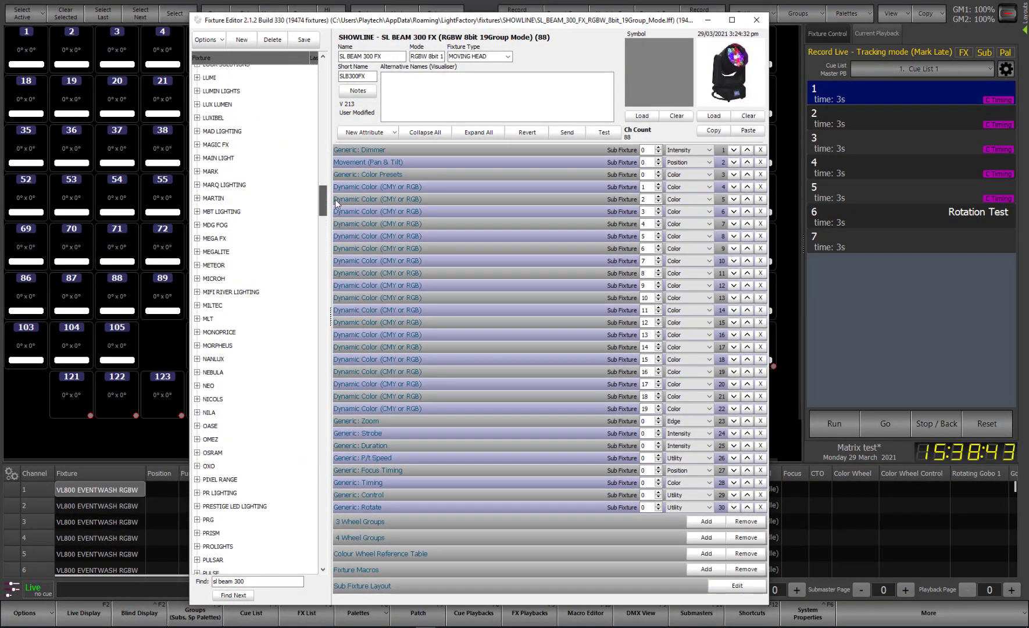
{"action": "left_click", "coordinate": [243, 340]}
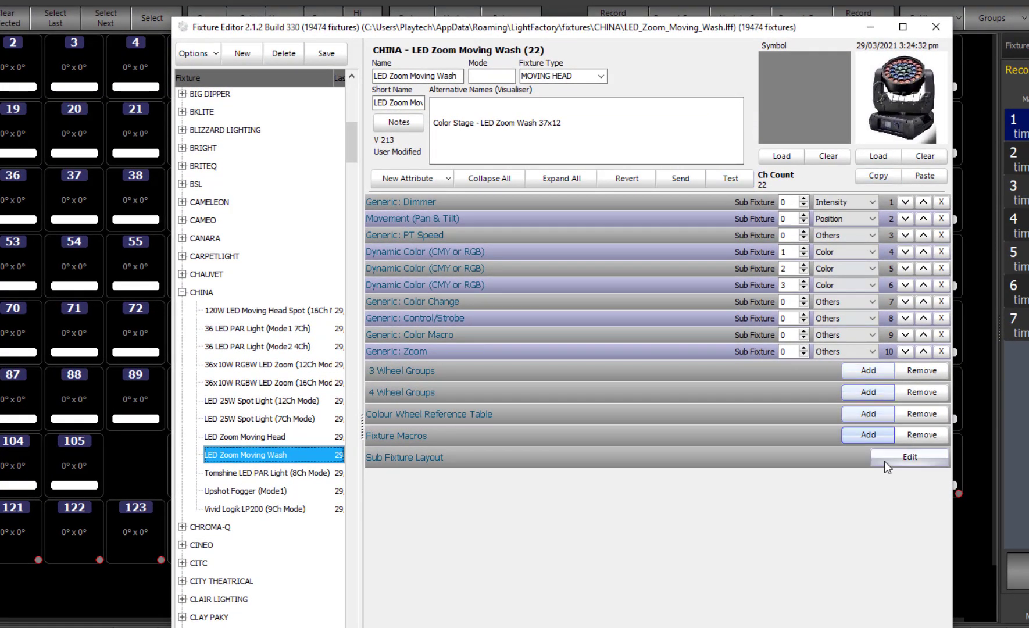
{"action": "left_click", "coordinate": [903, 460]}
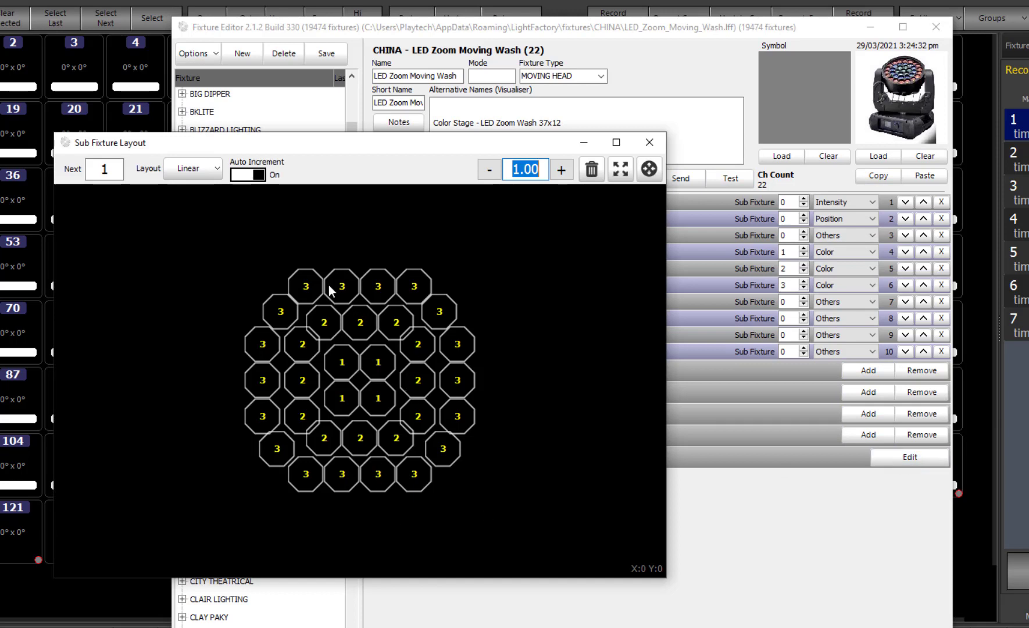
{"action": "left_click", "coordinate": [347, 481]}
{"action": "mouse_move", "coordinate": [347, 481]}
{"action": "left_mouse_down"}
{"action": "mouse_move", "coordinate": [353, 437]}
{"action": "mouse_move", "coordinate": [353, 476]}
{"action": "left_mouse_up"}
{"action": "left_click", "coordinate": [509, 265]}
Step: Draw a linear row of 14 sub fixture cells, numbered 1 to 3 repeatedly, above the existing rings
{"action": "left_click", "coordinate": [115, 223]}
{"action": "left_click", "coordinate": [152, 223]}
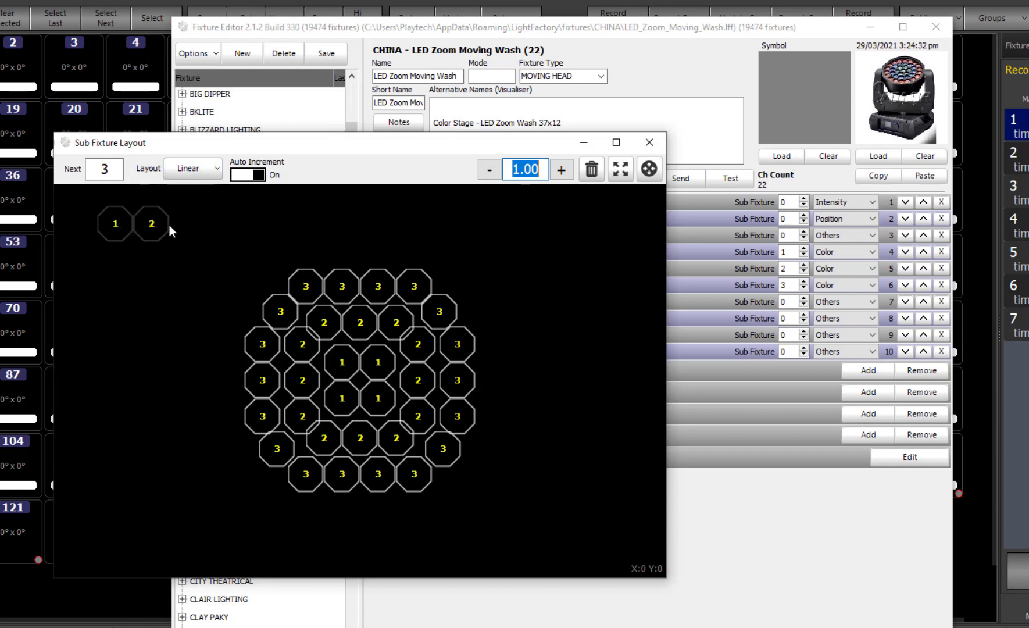
{"action": "left_click", "coordinate": [187, 223]}
{"action": "left_click", "coordinate": [224, 223]}
{"action": "left_click_drag", "start_coordinate": [256, 224], "coordinate": [563, 222]}
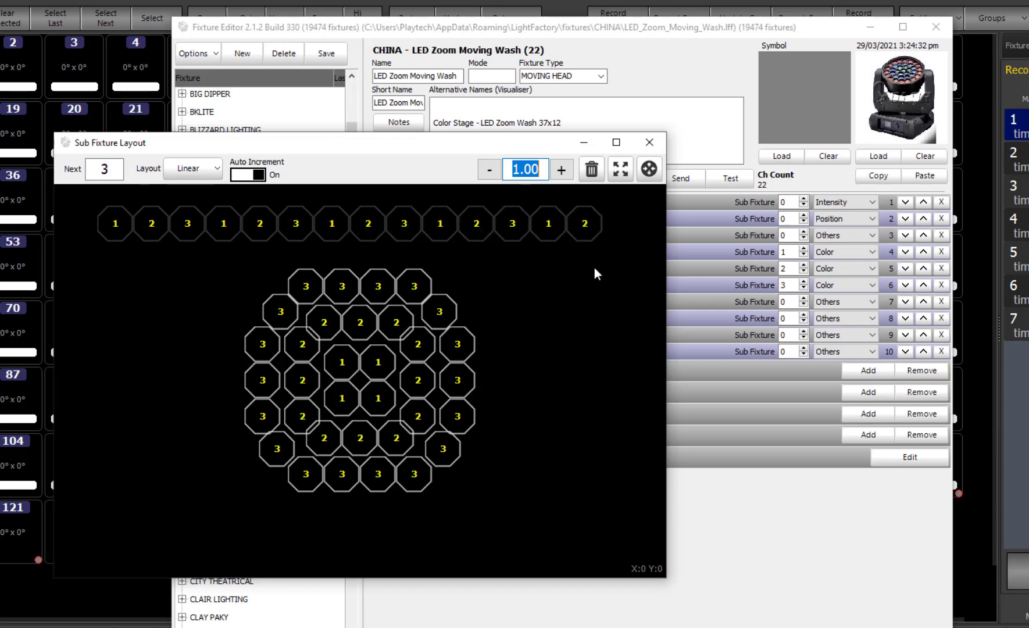
{"action": "left_click_drag", "start_coordinate": [594, 269], "coordinate": [590, 233]}
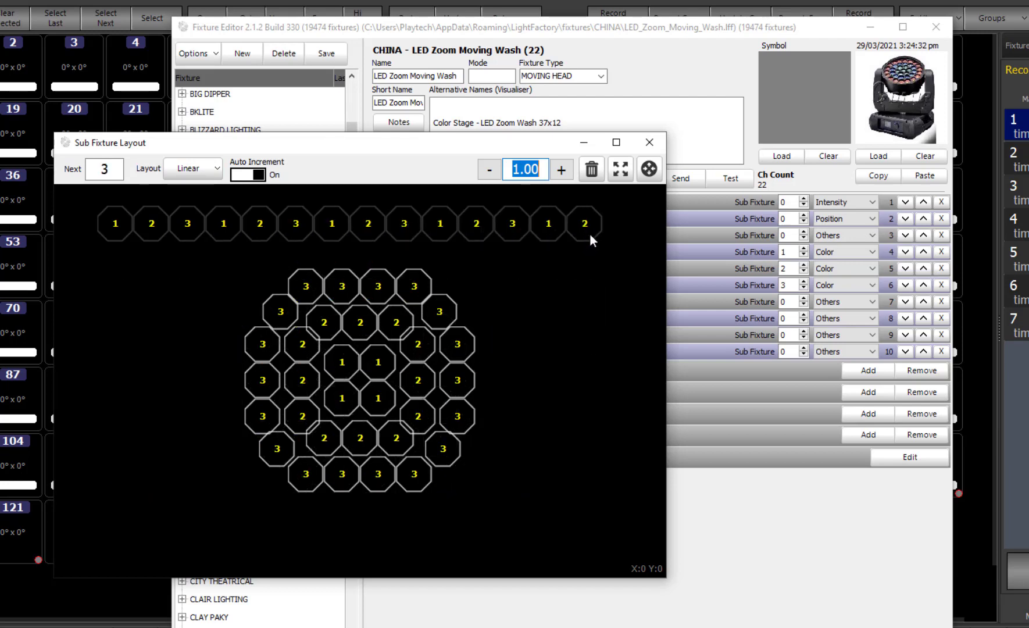
{"action": "left_click", "coordinate": [192, 170]}
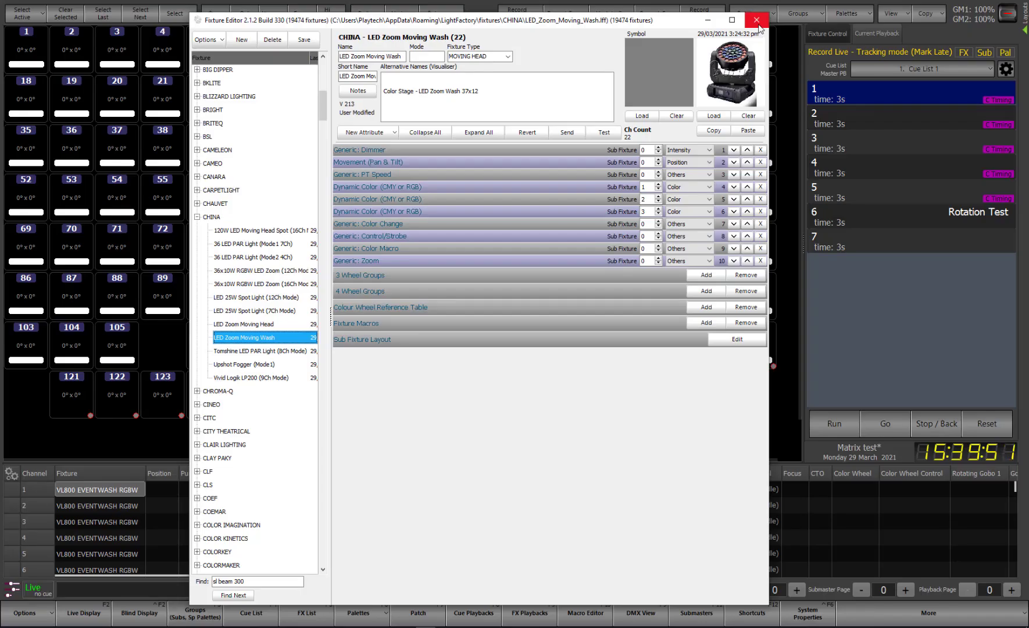
Step: Close the fixture editor without saving the changes and open the matrix definitions
{"action": "left_click", "coordinate": [936, 26]}
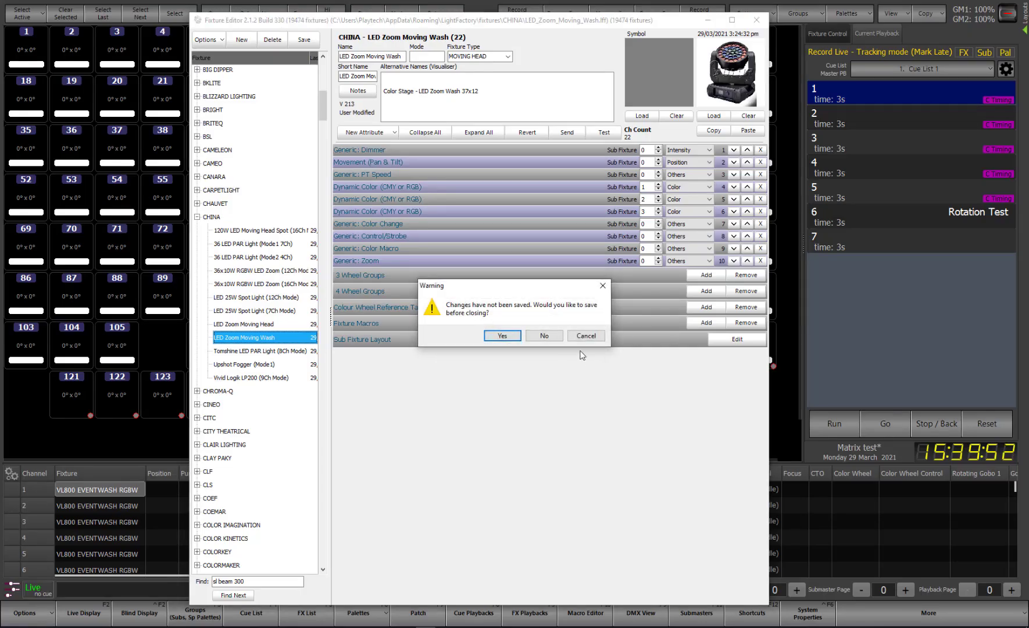
{"action": "left_click", "coordinate": [545, 336]}
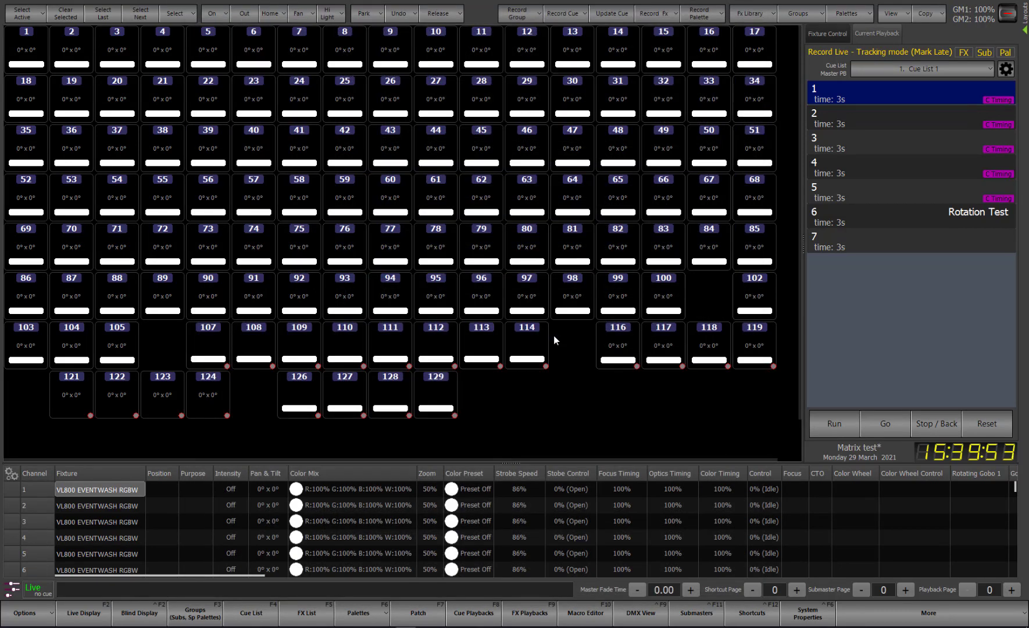
{"action": "left_click", "coordinate": [878, 618]}
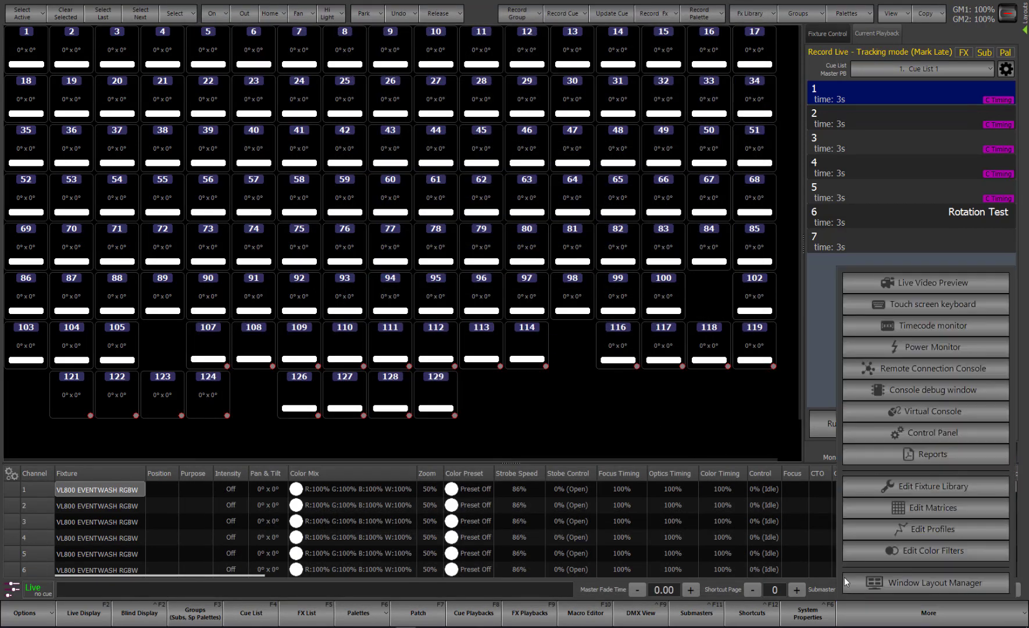
{"action": "left_click", "coordinate": [934, 509]}
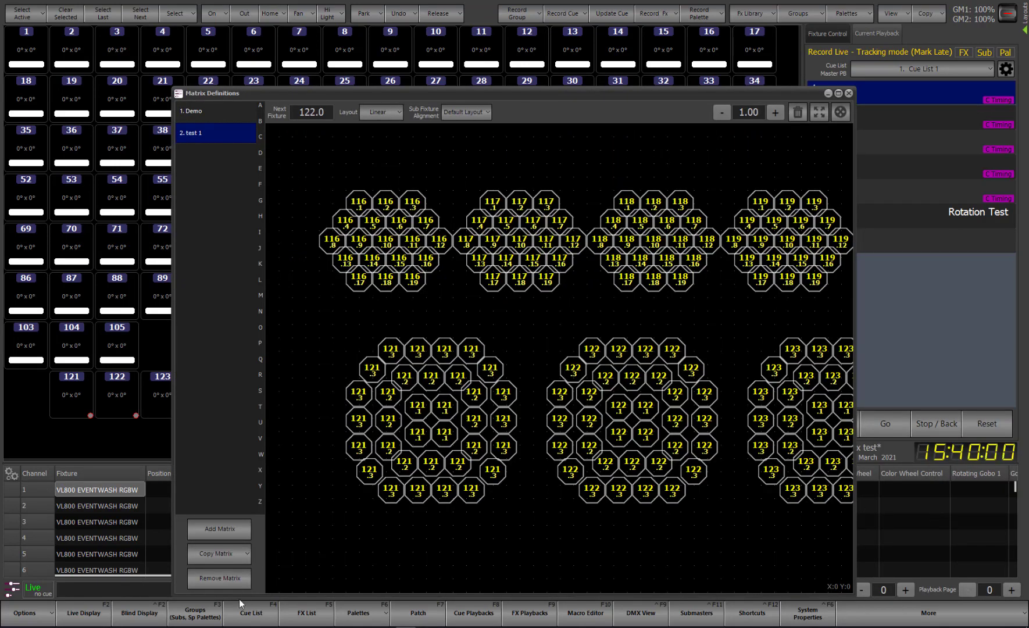
Step: Add a new matrix named demo 2
{"action": "left_click", "coordinate": [220, 529]}
{"action": "type", "text": "d"}
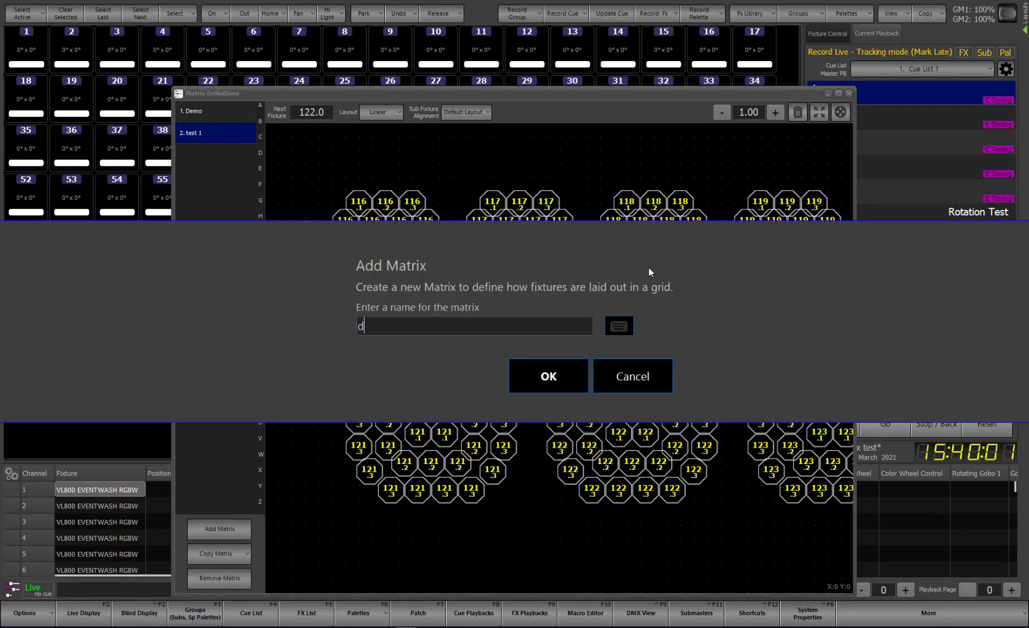
{"action": "type", "text": "emo 2"}
{"action": "key", "text": "Return"}
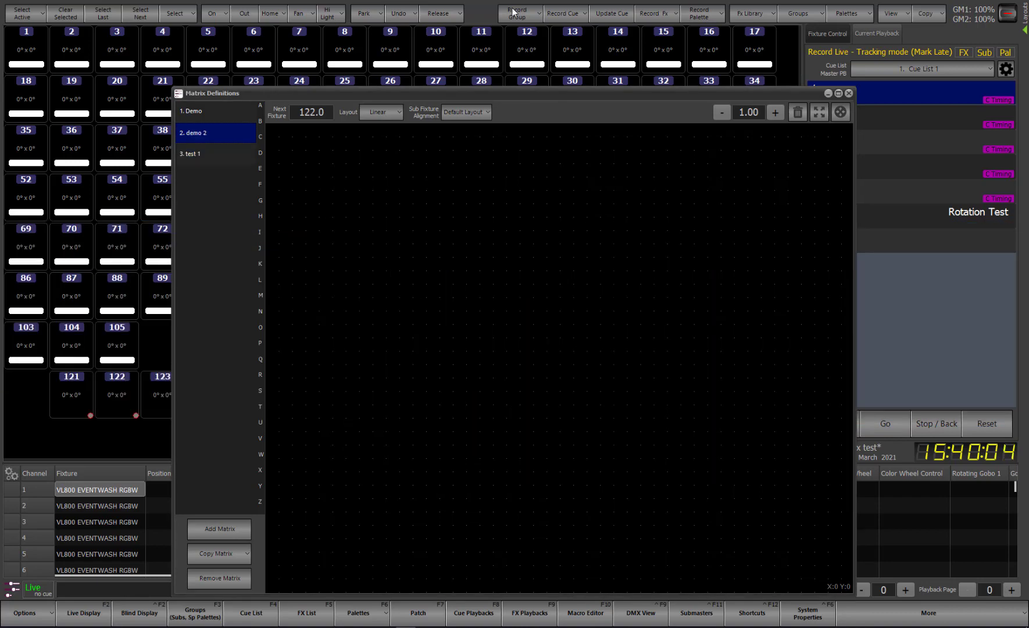
Step: Lay out fixtures 1 to 100 as a 10 by 10 linear grid and shift it slightly left
{"action": "left_click_drag", "start_coordinate": [522, 94], "coordinate": [480, 63]}
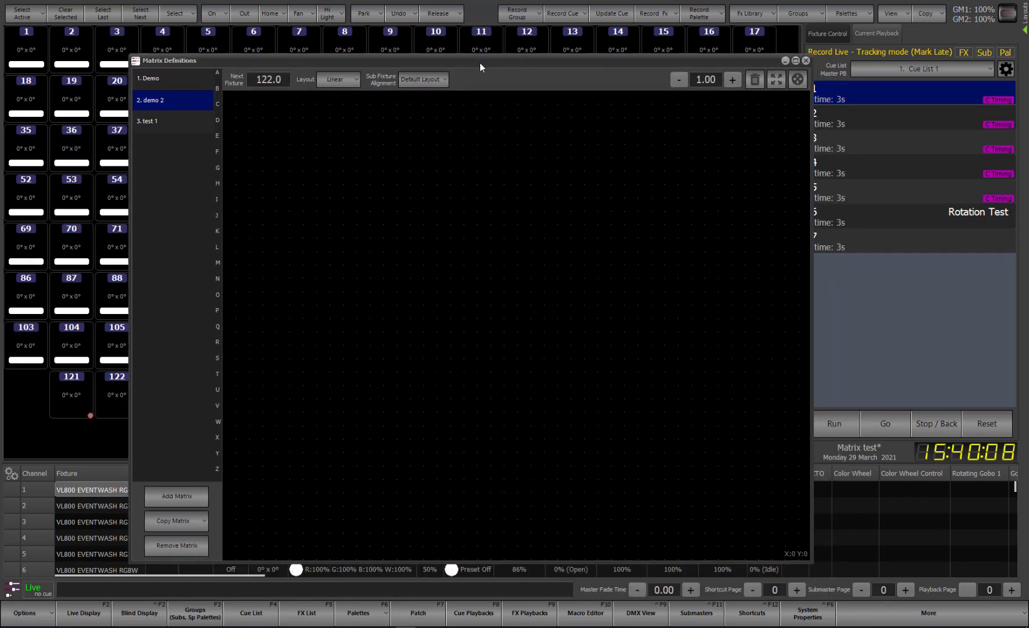
{"action": "left_click", "coordinate": [288, 80]}
{"action": "key", "text": "BackSpace"}
{"action": "type", "text": "1"}
{"action": "left_click_drag", "start_coordinate": [262, 118], "coordinate": [504, 362]}
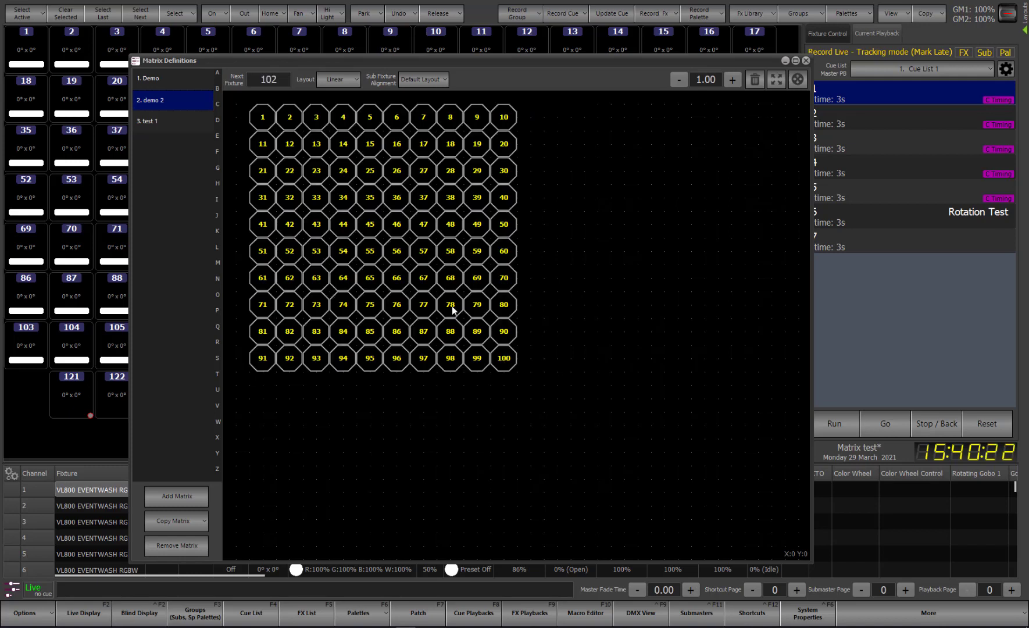
{"action": "left_click_drag", "start_coordinate": [452, 306], "coordinate": [469, 277]}
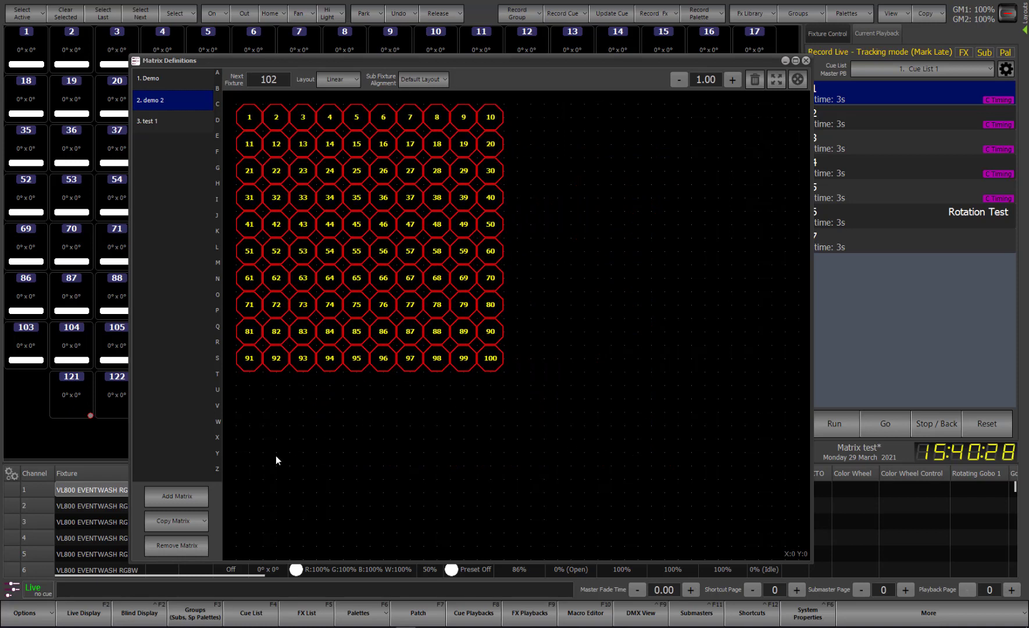
Step: Draw a Diagonal Tight line of fixtures 1 to 27 beside the grid, sloping down to the right
{"action": "double_click", "coordinate": [281, 77]}
{"action": "type", "text": "1"}
{"action": "left_click", "coordinate": [334, 81]}
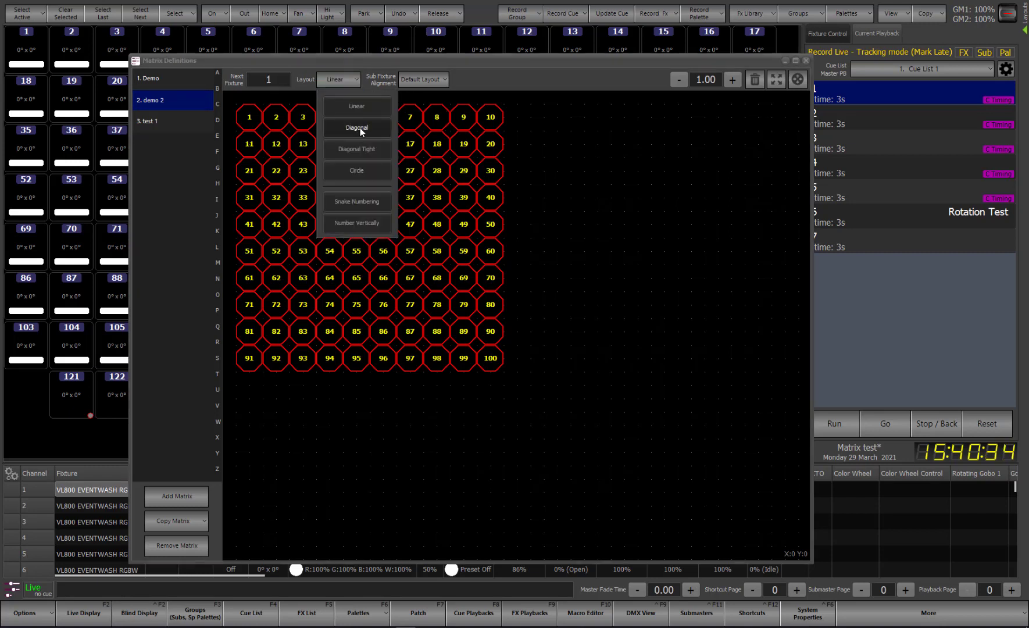
{"action": "left_click", "coordinate": [351, 151]}
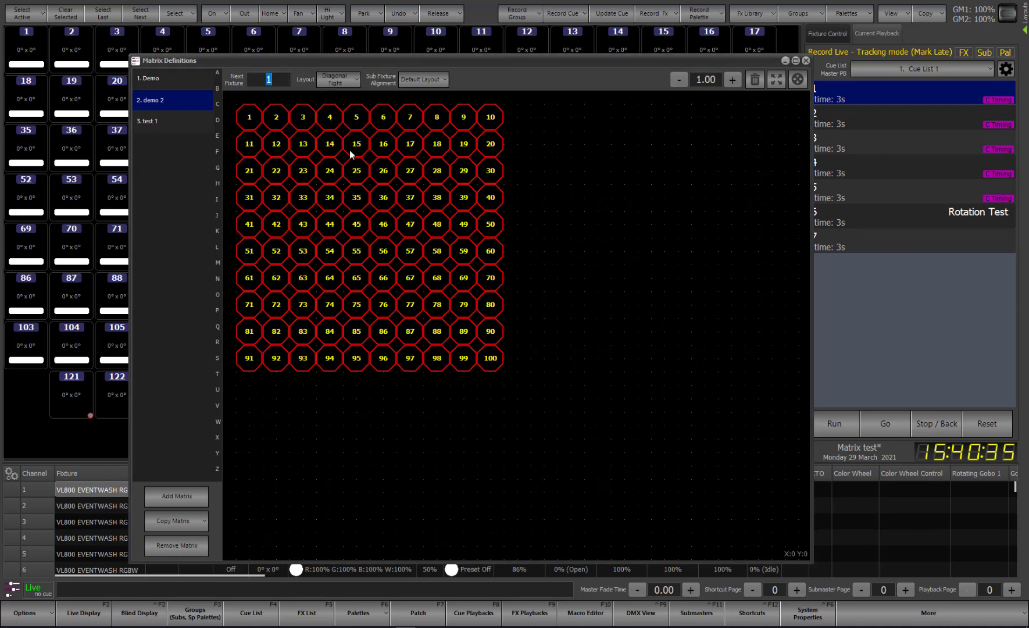
{"action": "left_click", "coordinate": [538, 114]}
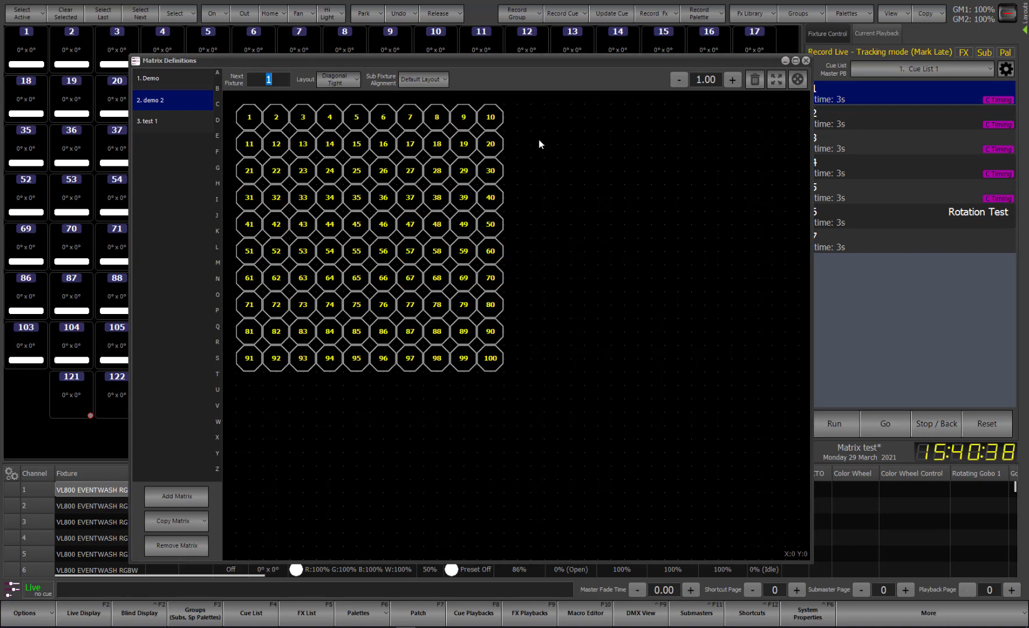
{"action": "left_click_drag", "start_coordinate": [531, 116], "coordinate": [704, 386]}
{"action": "left_click_drag", "start_coordinate": [820, 249], "coordinate": [774, 471]}
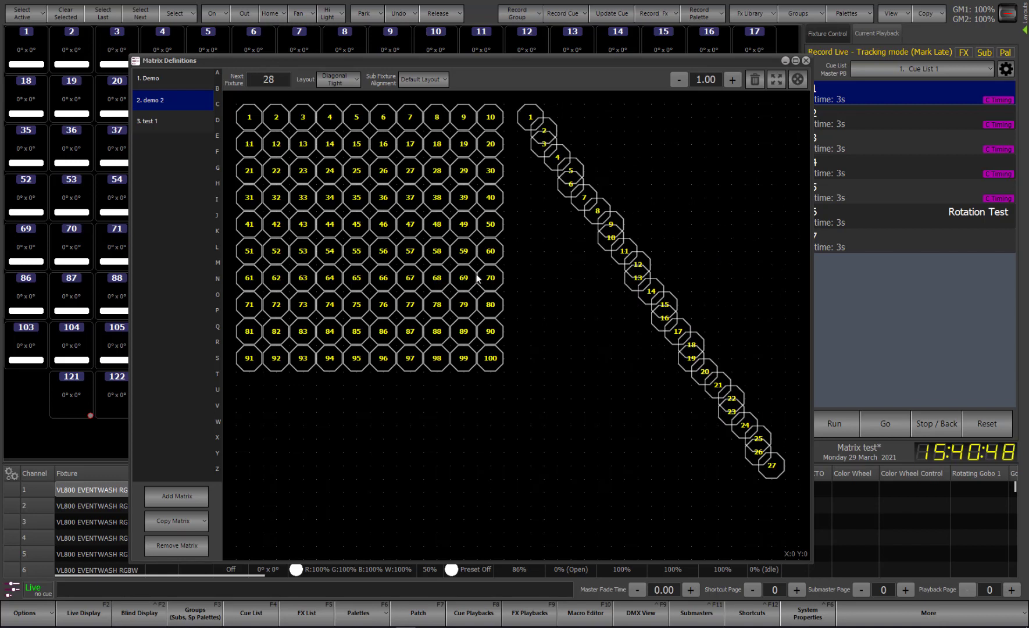
Step: Draw a wide Circle layout of 20 fixtures below the grid, starting from fixture 1
{"action": "left_click", "coordinate": [338, 80]}
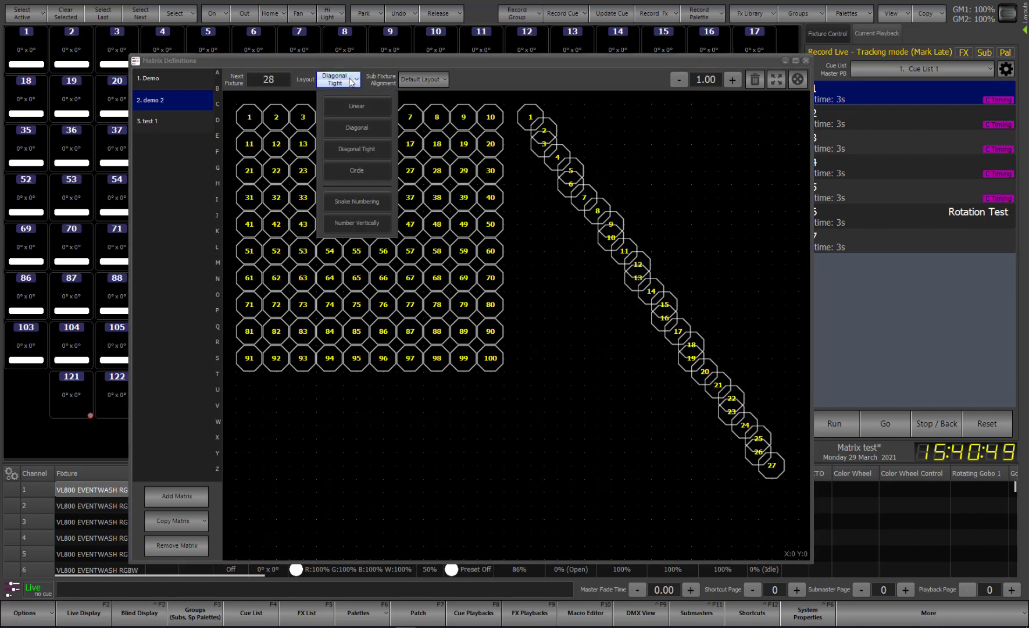
{"action": "left_click", "coordinate": [356, 171]}
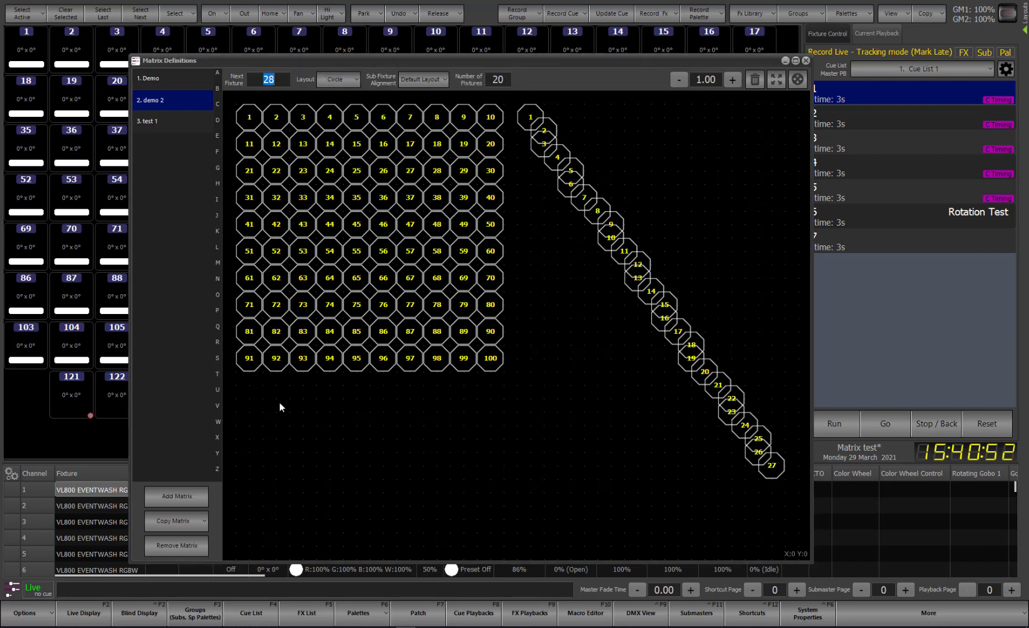
{"action": "type", "text": "1"}
{"action": "key", "text": "Tab"}
{"action": "left_click_drag", "start_coordinate": [267, 406], "coordinate": [670, 531]}
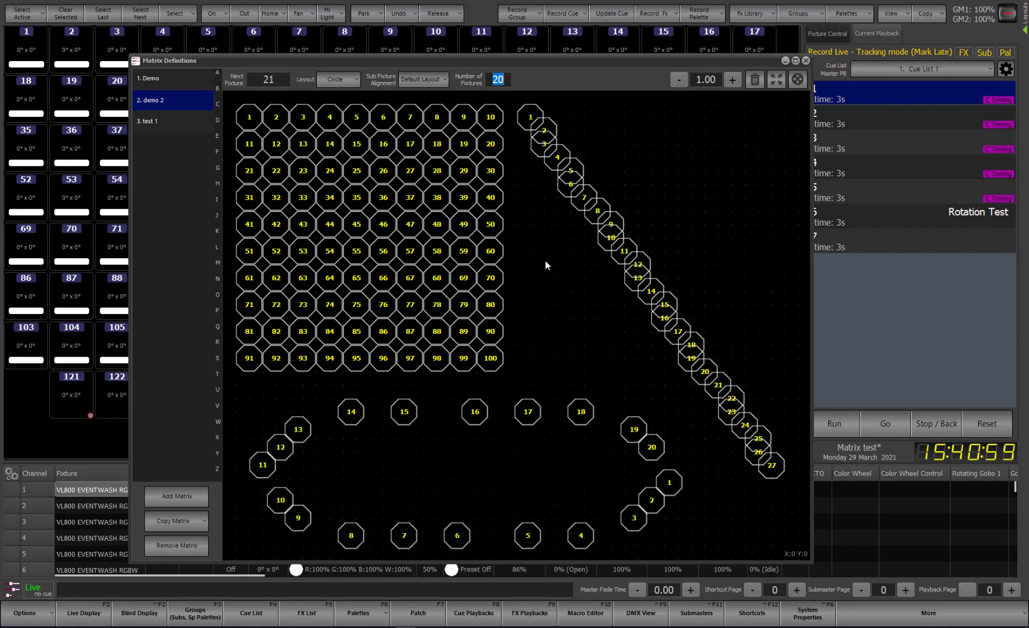
Step: Delete the circle, the diagonal line and the 10 by 10 grid from the demo 2 matrix
{"action": "left_click", "coordinate": [532, 413]}
{"action": "left_click", "coordinate": [753, 82]}
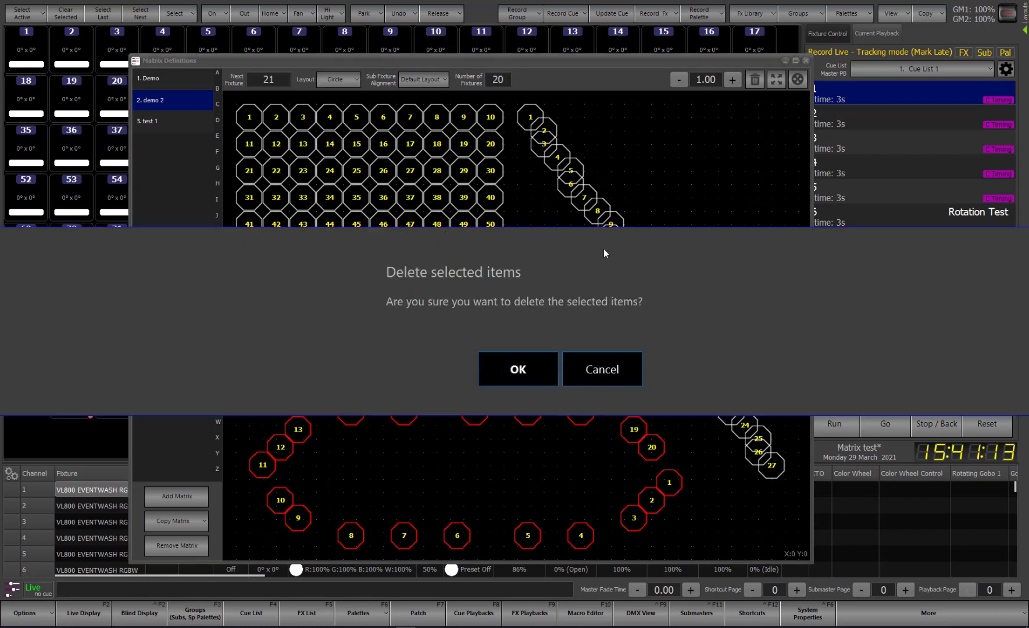
{"action": "left_click", "coordinate": [537, 365]}
{"action": "left_click", "coordinate": [593, 219]}
{"action": "left_click", "coordinate": [755, 80]}
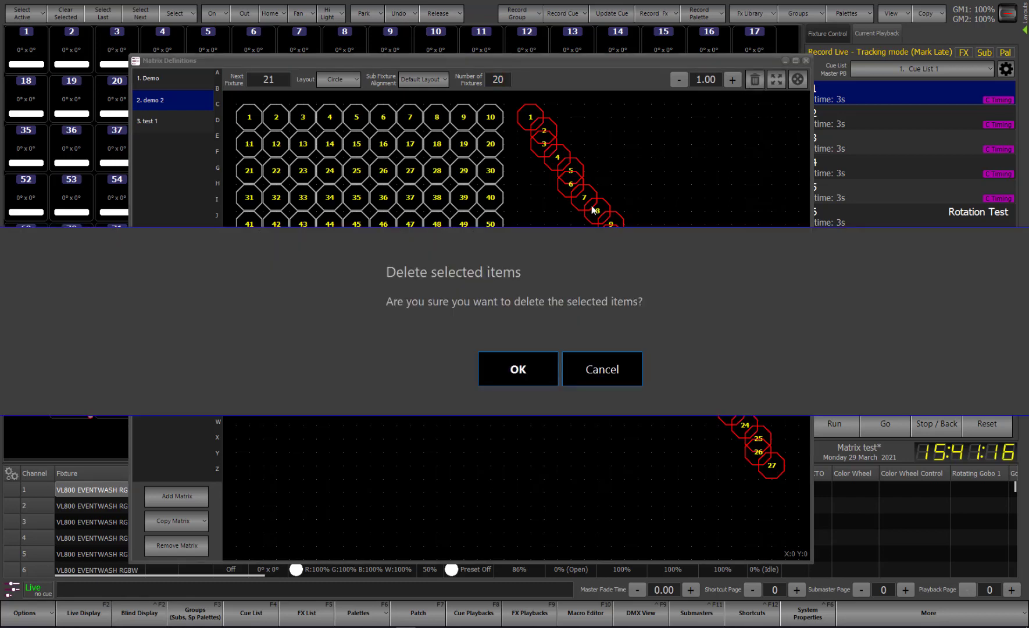
{"action": "left_click", "coordinate": [519, 368]}
{"action": "left_click", "coordinate": [466, 223]}
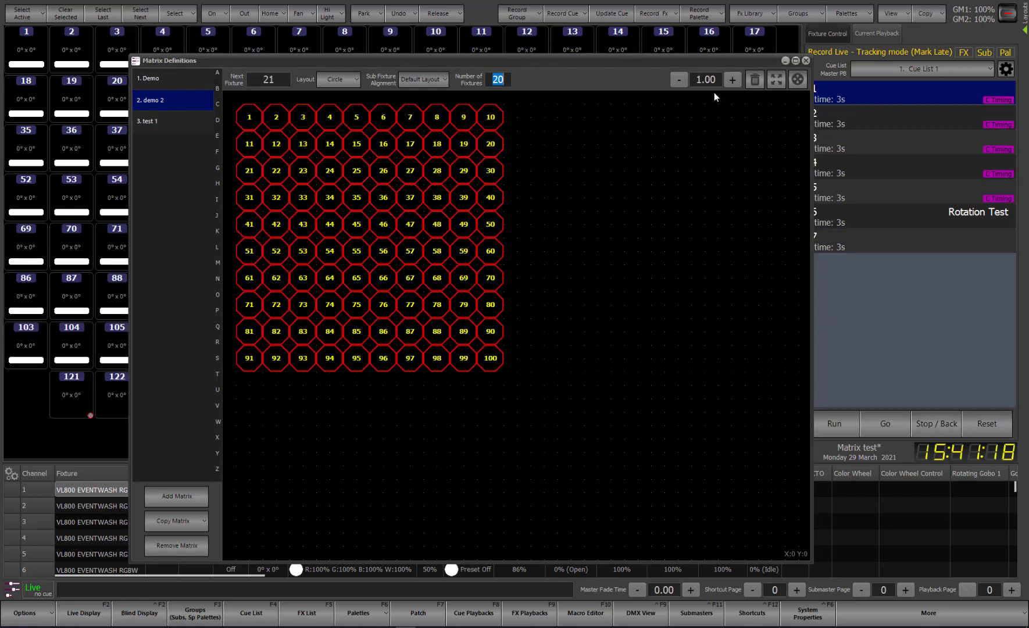
{"action": "left_click", "coordinate": [756, 81]}
{"action": "left_click", "coordinate": [514, 377]}
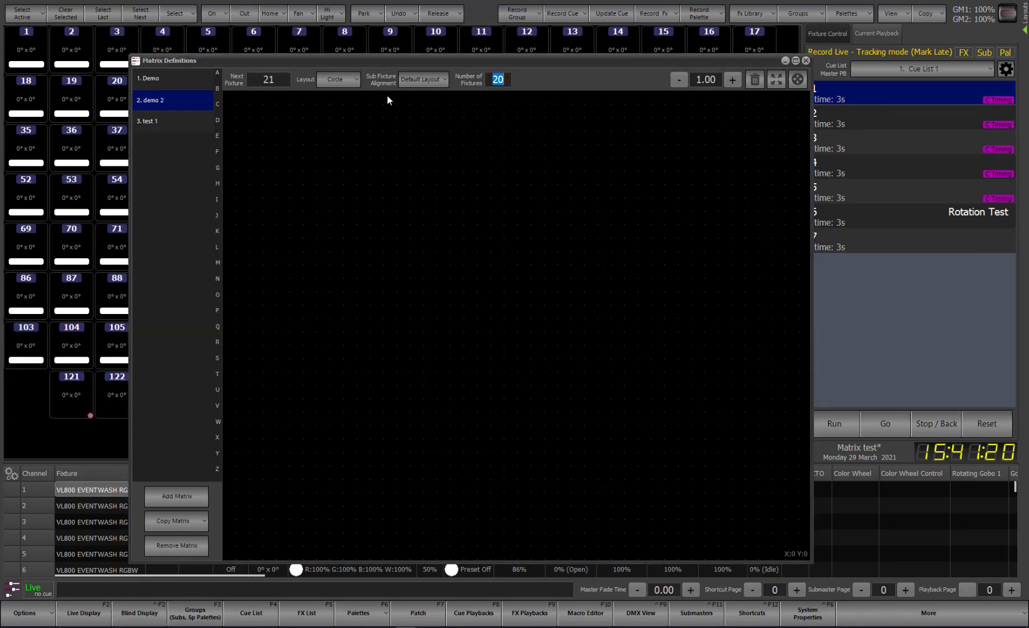
Step: Place fixtures 116 and 117 side by side in the matrix's upper area, using the default sub fixture layout
{"action": "left_click", "coordinate": [287, 78]}
{"action": "left_click_drag", "start_coordinate": [405, 59], "coordinate": [396, 30]}
{"action": "type", "text": "116"}
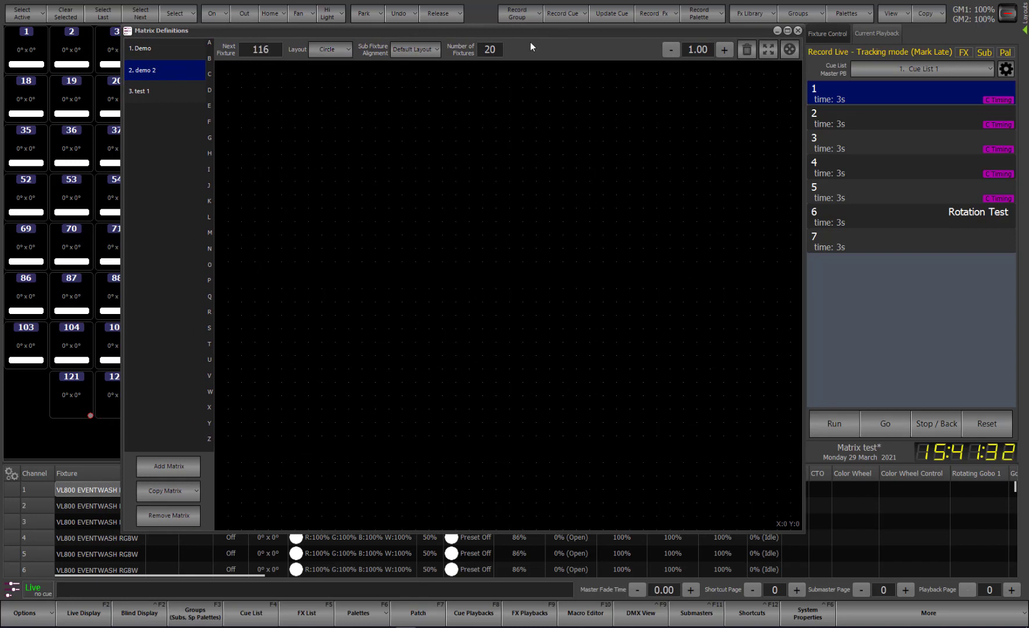
{"action": "key", "text": "Tab"}
{"action": "left_click", "coordinate": [283, 108]}
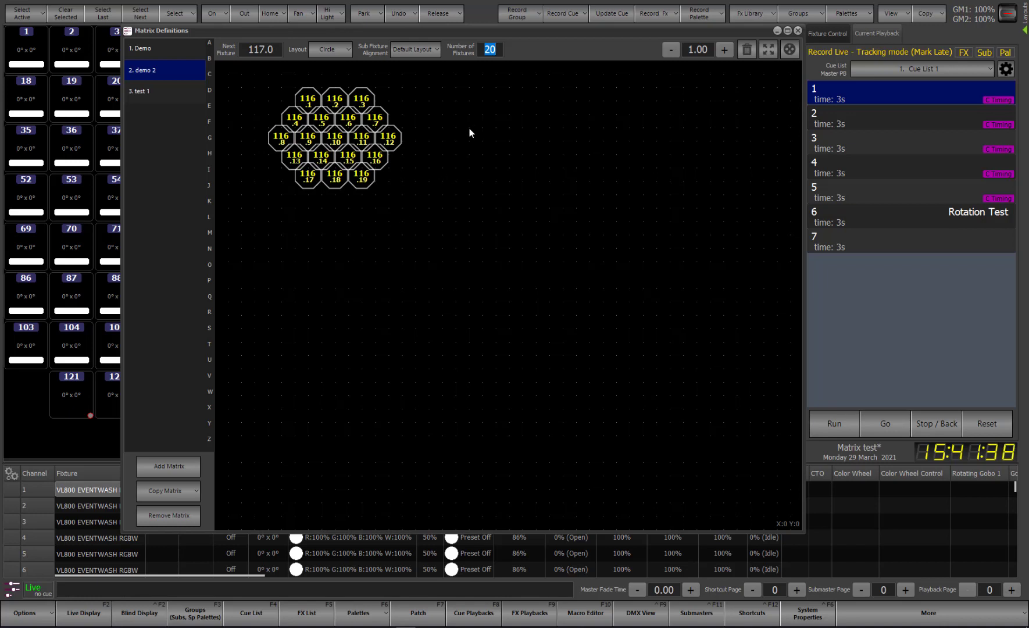
{"action": "left_click", "coordinate": [437, 107]}
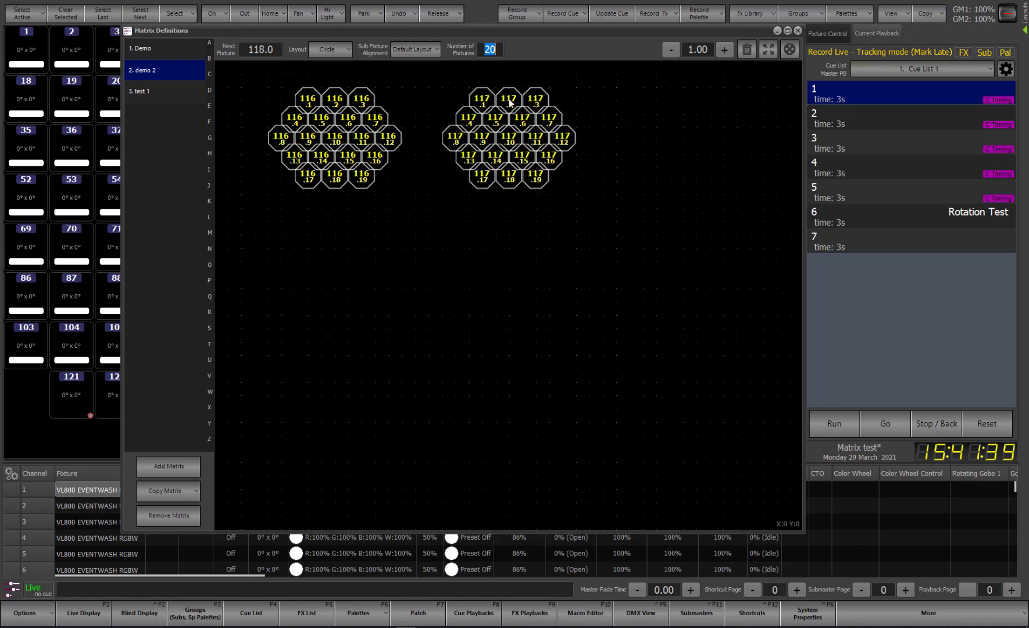
Step: Place fixtures 118 and 119 in the matrix, and line up 117, 118 and 119 edge to edge beside 116
{"action": "left_click", "coordinate": [639, 103]}
{"action": "left_click", "coordinate": [326, 243]}
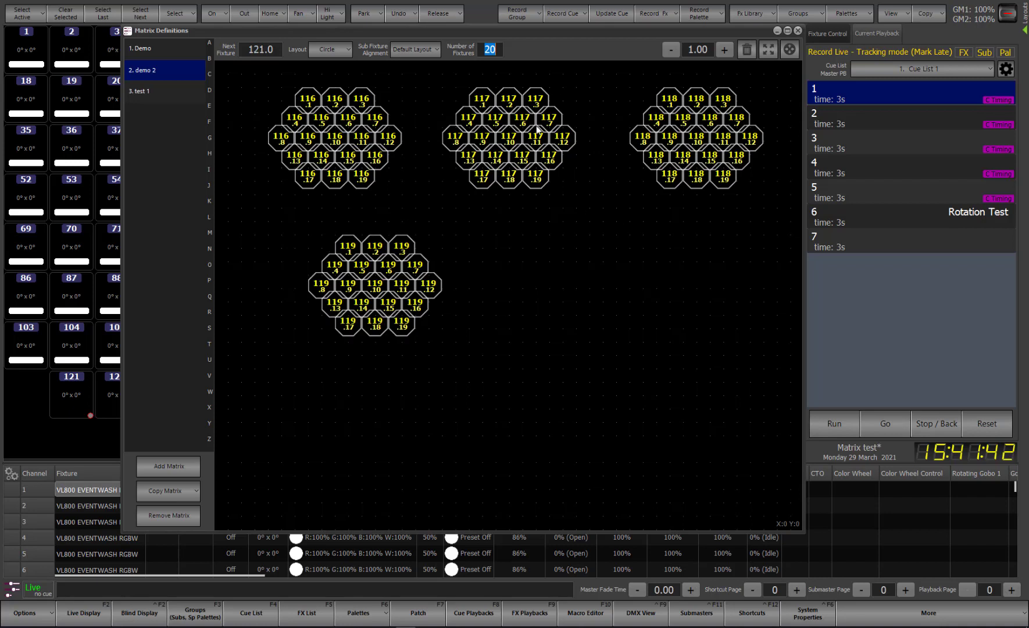
{"action": "left_click_drag", "start_coordinate": [539, 132], "coordinate": [500, 132]}
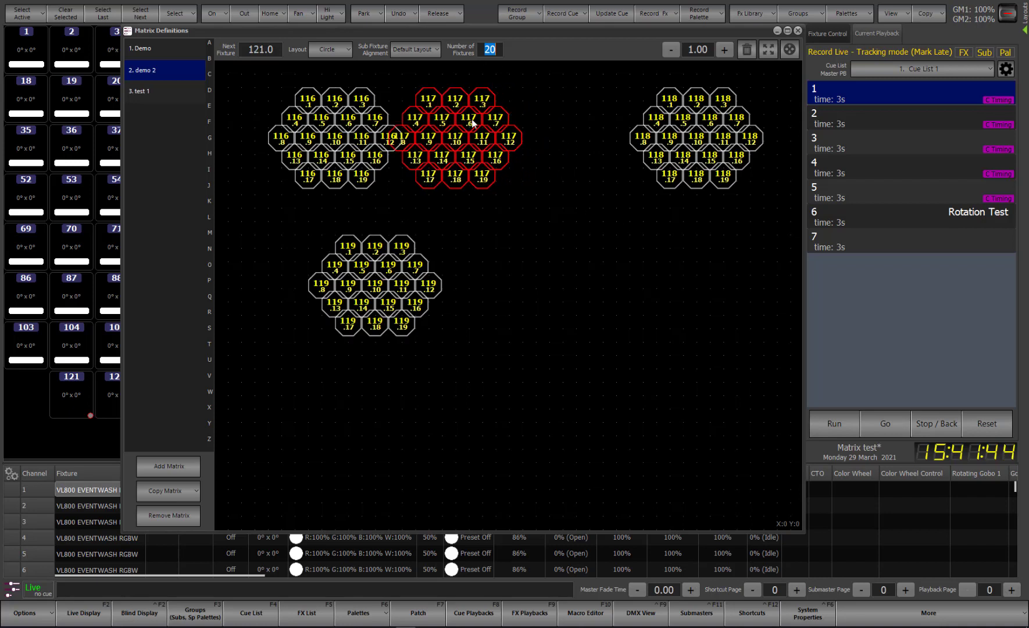
{"action": "left_click", "coordinate": [689, 131]}
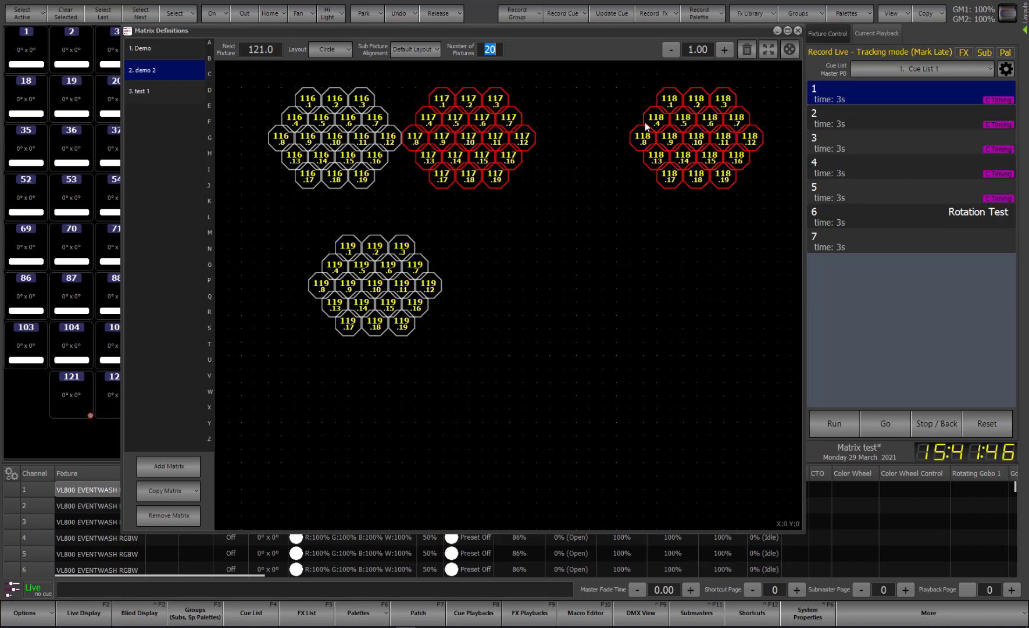
{"action": "left_click", "coordinate": [601, 126]}
{"action": "left_click", "coordinate": [675, 125]}
{"action": "left_click_drag", "start_coordinate": [655, 128], "coordinate": [562, 128]}
{"action": "left_click", "coordinate": [568, 258]}
{"action": "left_click", "coordinate": [375, 289]}
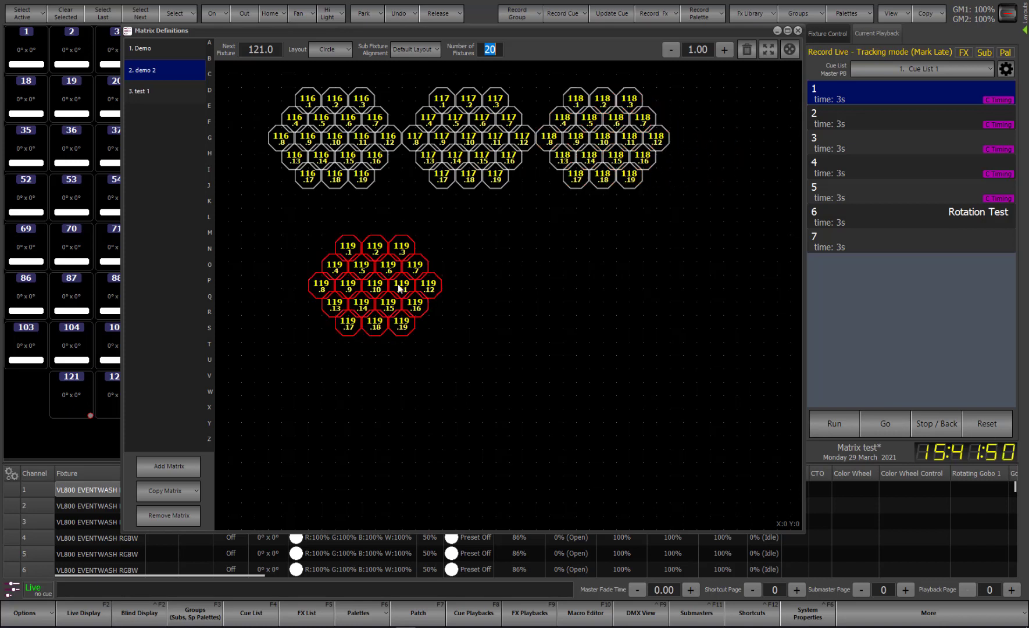
{"action": "left_click_drag", "start_coordinate": [375, 288], "coordinate": [737, 138]}
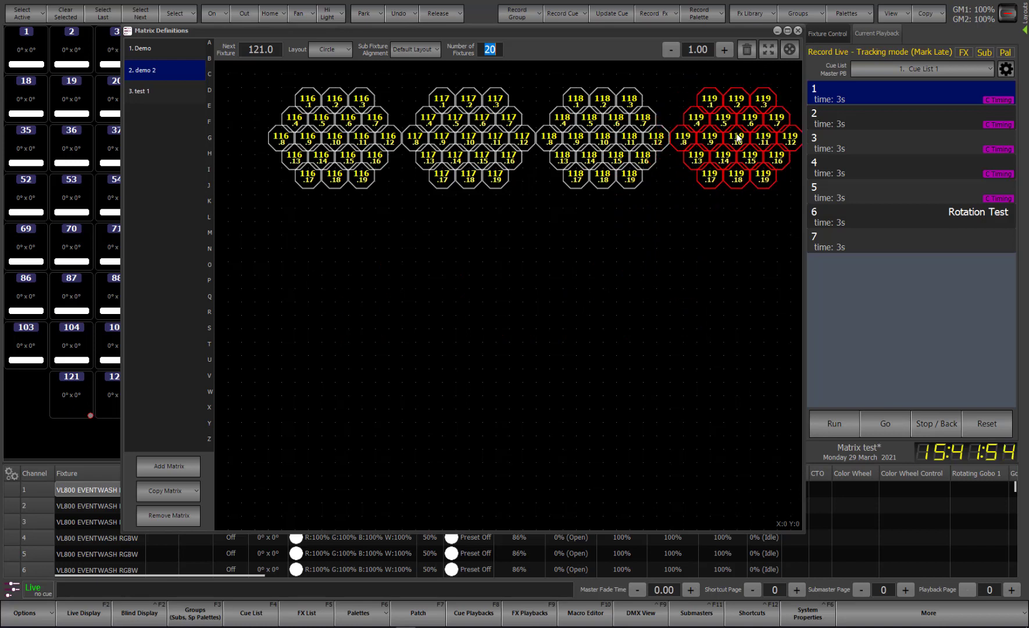
{"action": "left_click", "coordinate": [519, 276]}
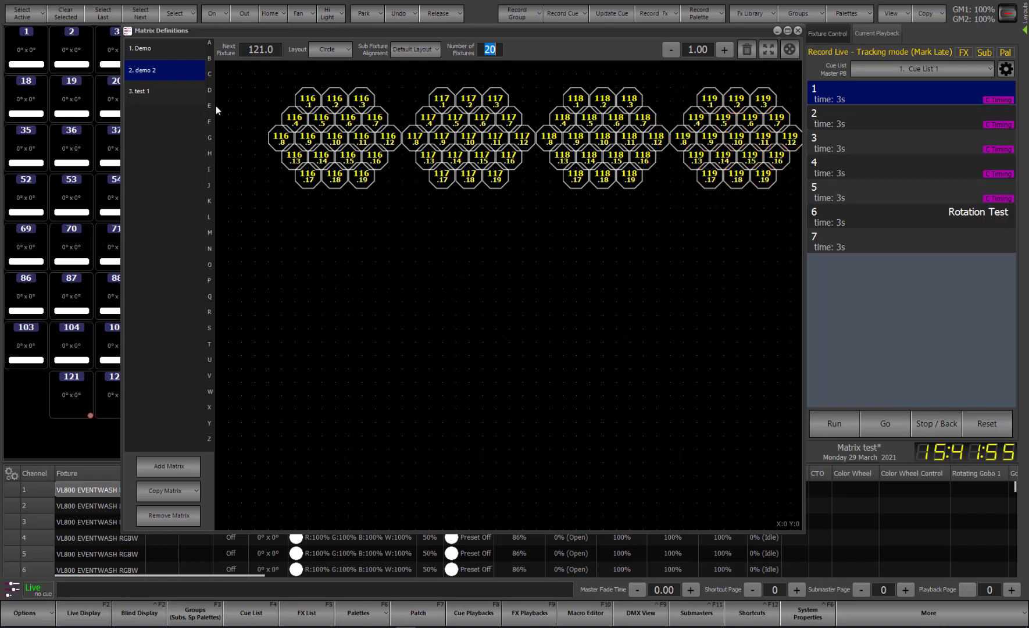
Step: Place fixture 121 with the default sub fixture layout and move it close beneath fixture 116
{"action": "left_click_drag", "start_coordinate": [346, 34], "coordinate": [369, 81]}
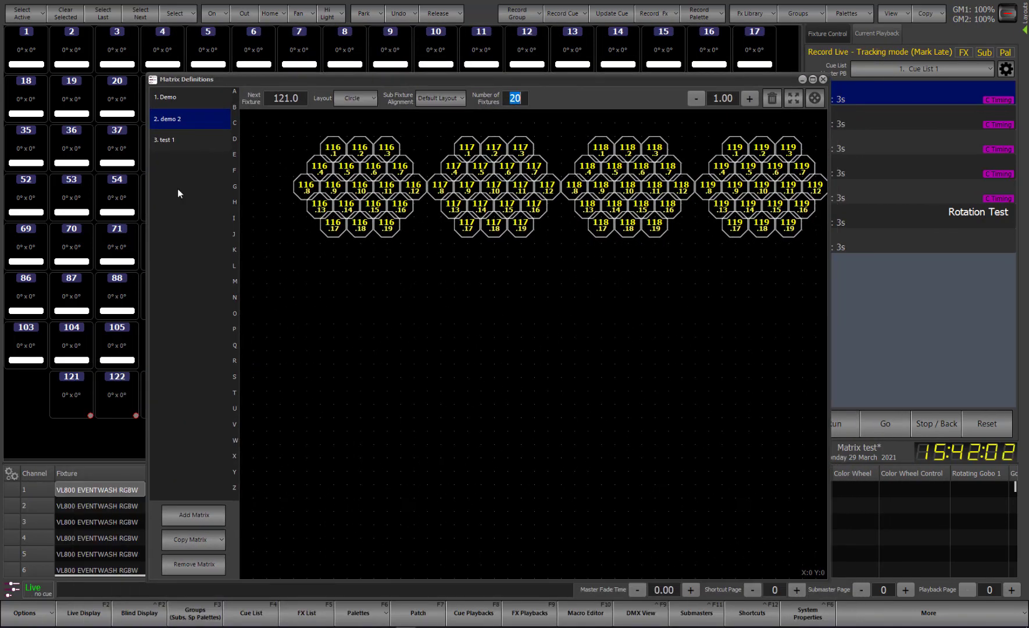
{"action": "left_click", "coordinate": [302, 97]}
{"action": "left_click", "coordinate": [336, 310]}
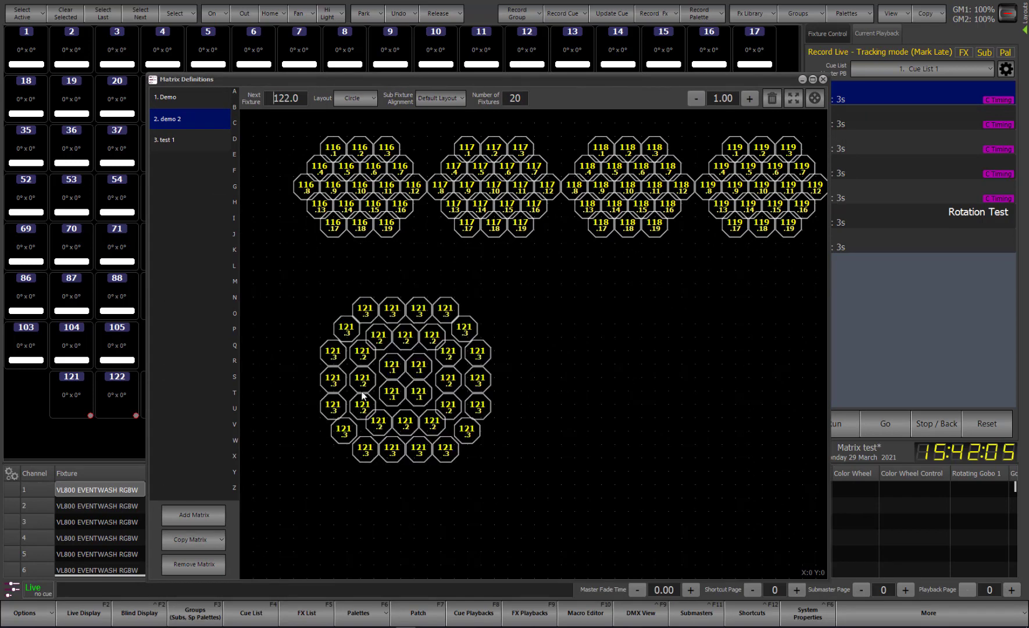
{"action": "left_click", "coordinate": [399, 373]}
{"action": "left_click_drag", "start_coordinate": [398, 374], "coordinate": [350, 314]}
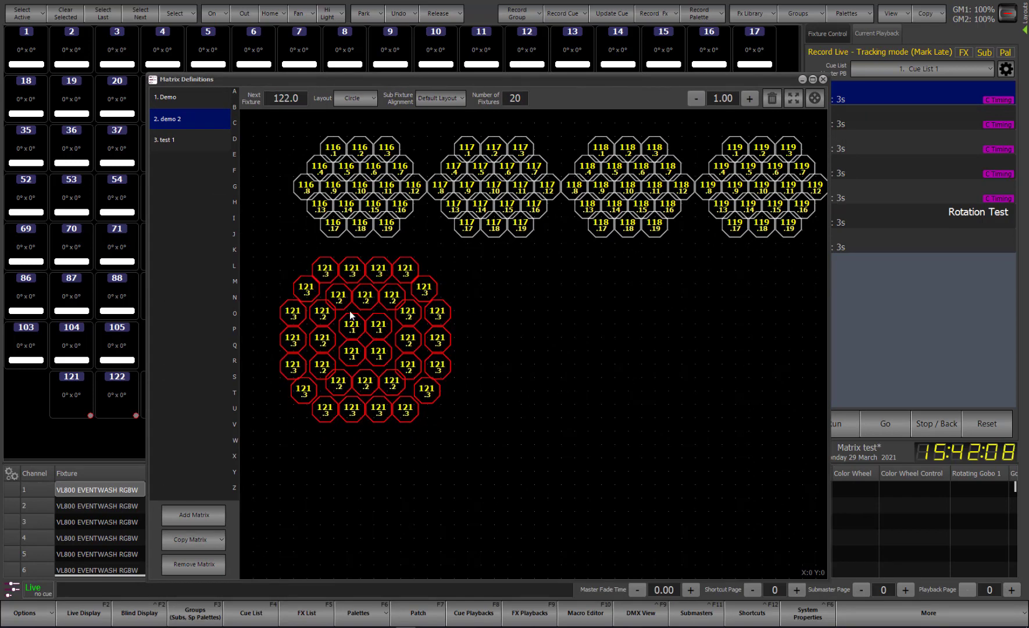
{"action": "left_click", "coordinate": [497, 303]}
Step: Place fixture 122 and move it level with fixture 121, close to its right side
{"action": "left_click", "coordinate": [564, 307]}
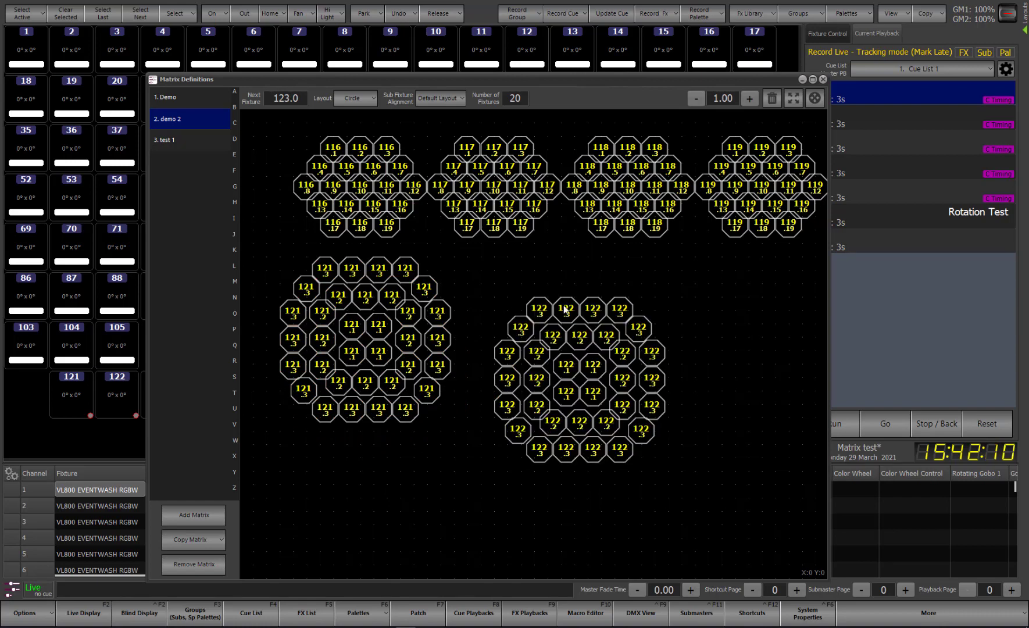
{"action": "left_click", "coordinate": [708, 302]}
{"action": "left_click_drag", "start_coordinate": [594, 396], "coordinate": [541, 351]}
Step: Widen the Matrix Definitions window and reposition it to make room for more fixtures
{"action": "left_click_drag", "start_coordinate": [828, 324], "coordinate": [1024, 327]}
{"action": "left_click_drag", "start_coordinate": [599, 82], "coordinate": [481, 61]}
{"action": "left_click_drag", "start_coordinate": [904, 228], "coordinate": [981, 229]}
Step: Place fixture 123 and move it into the second row, level with and to the right of fixture 122
{"action": "left_click", "coordinate": [650, 339]}
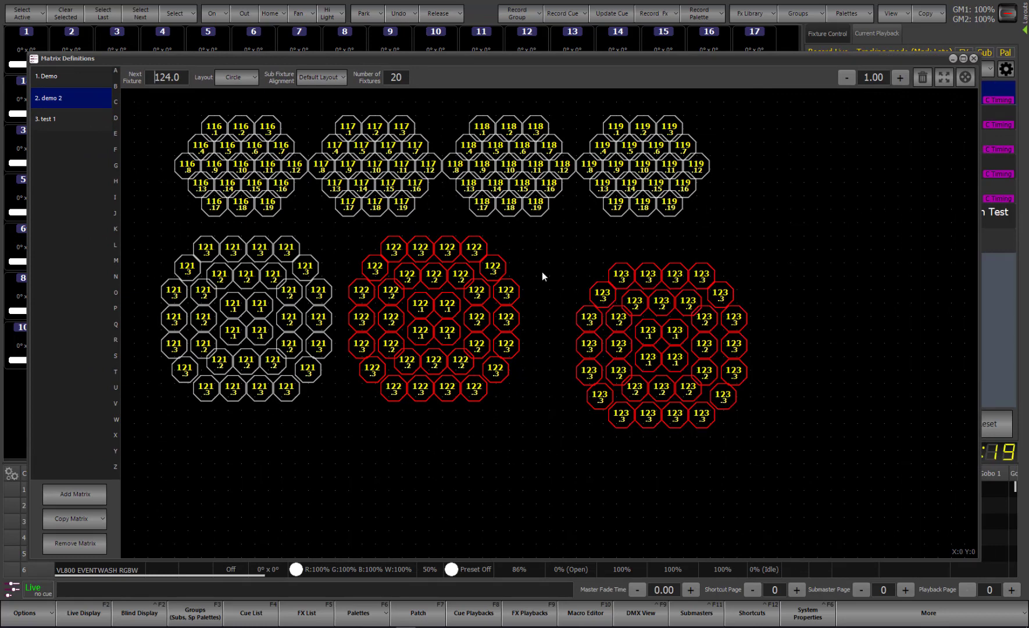
{"action": "left_click", "coordinate": [542, 272]}
{"action": "left_click", "coordinate": [661, 334]}
{"action": "left_click_drag", "start_coordinate": [661, 335], "coordinate": [600, 312]}
{"action": "left_click", "coordinate": [757, 281]}
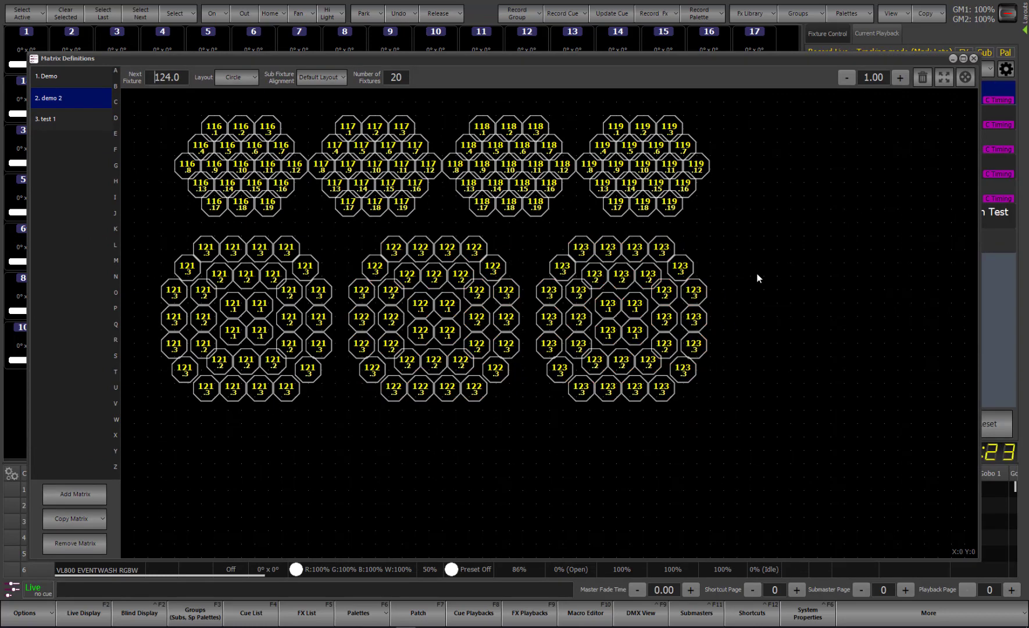
Step: Place fixture 124 and move it to the end of the second row, level with fixture 123
{"action": "left_click", "coordinate": [779, 287]}
{"action": "left_click", "coordinate": [812, 326]}
{"action": "left_click_drag", "start_coordinate": [811, 325], "coordinate": [778, 317]}
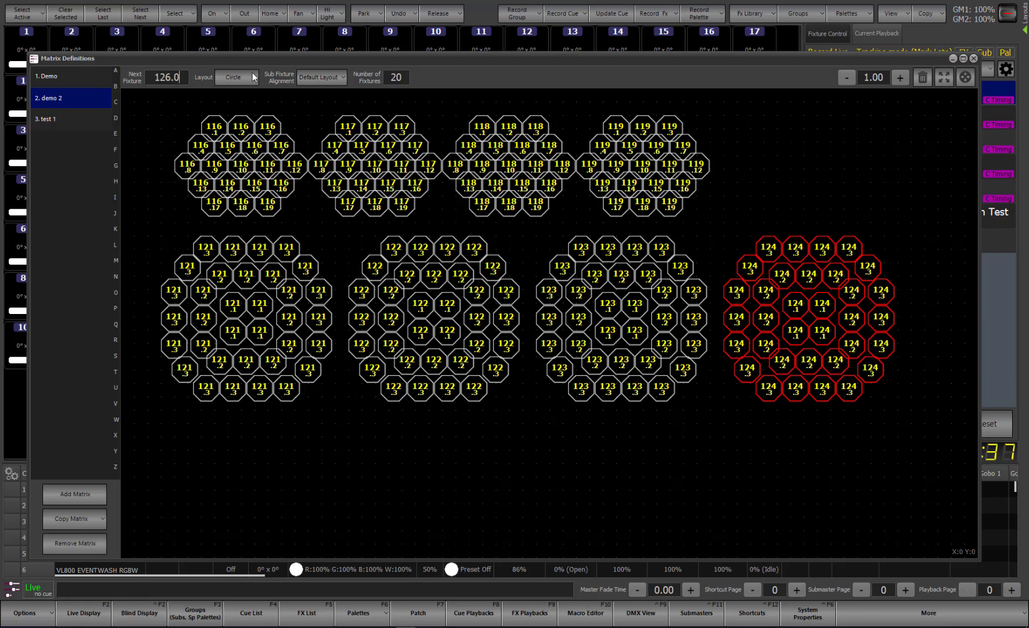
Step: Place fixture 126 with the default sub fixture layout below fixture 121
{"action": "mouse_move", "coordinate": [282, 62]}
{"action": "left_mouse_down"}
{"action": "mouse_move", "coordinate": [304, 462]}
{"action": "mouse_move", "coordinate": [293, 495]}
{"action": "mouse_move", "coordinate": [292, 112]}
{"action": "mouse_move", "coordinate": [281, 44]}
{"action": "left_mouse_up"}
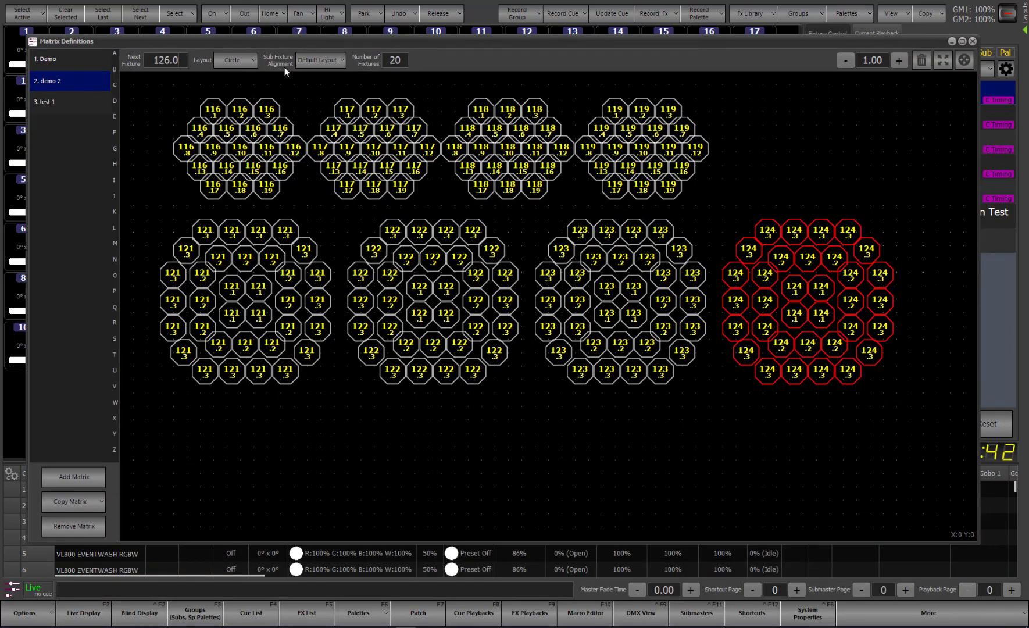
{"action": "left_click", "coordinate": [248, 60]}
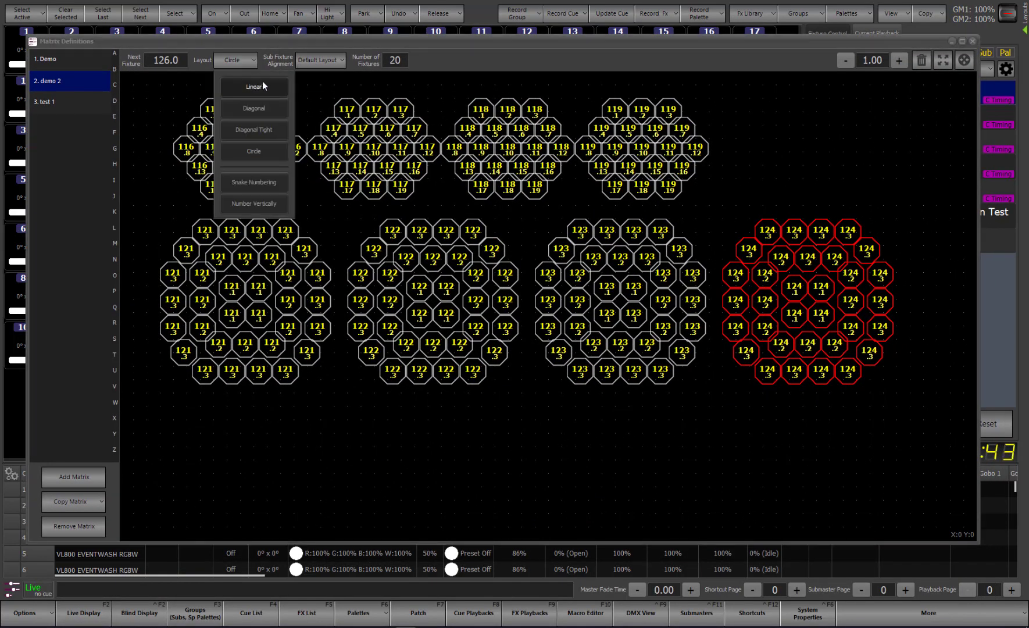
{"action": "left_click", "coordinate": [356, 44]}
{"action": "left_click", "coordinate": [179, 429]}
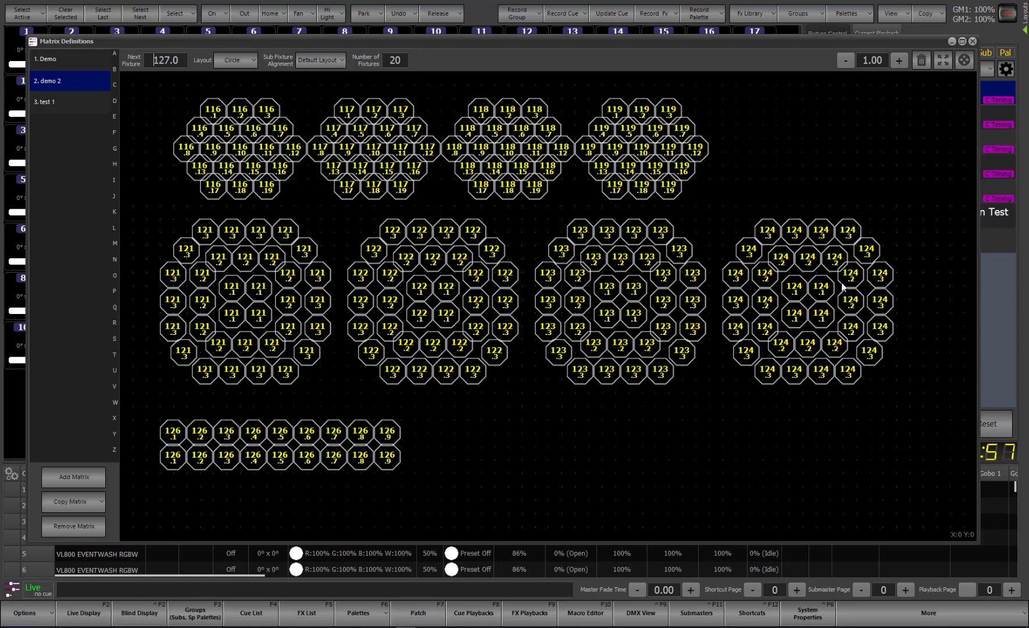
Step: Set the sub fixture alignment to Linear
{"action": "left_click", "coordinate": [331, 63]}
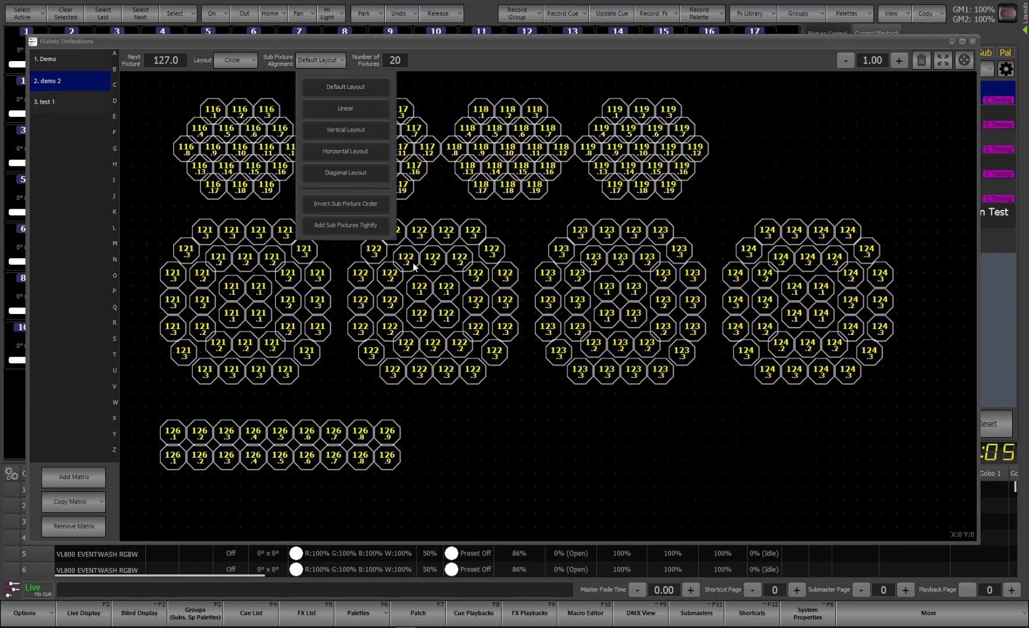
{"action": "left_click", "coordinate": [345, 109]}
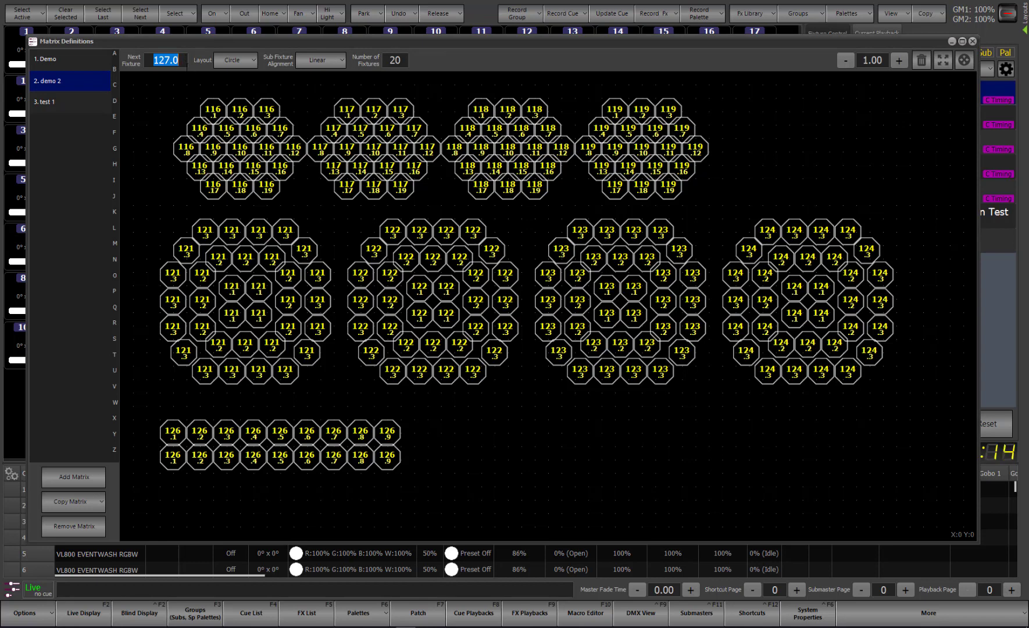
Step: Try laying out 20 sub fixtures starting from fixture 116 in a circle beside fixture 126, and delete the result
{"action": "type", "text": "116.0"}
{"action": "key", "text": "Tab"}
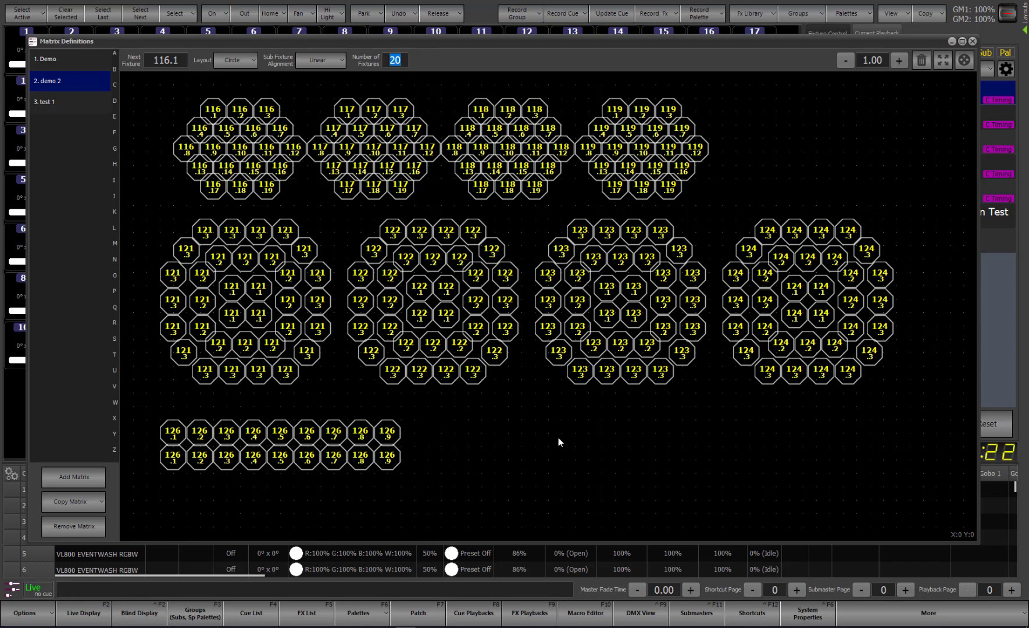
{"action": "left_click_drag", "start_coordinate": [558, 440], "coordinate": [861, 440]}
{"action": "key", "text": "Escape"}
{"action": "mouse_move", "coordinate": [534, 452]}
{"action": "left_mouse_down"}
{"action": "mouse_move", "coordinate": [563, 505]}
{"action": "mouse_move", "coordinate": [565, 471]}
{"action": "left_mouse_up"}
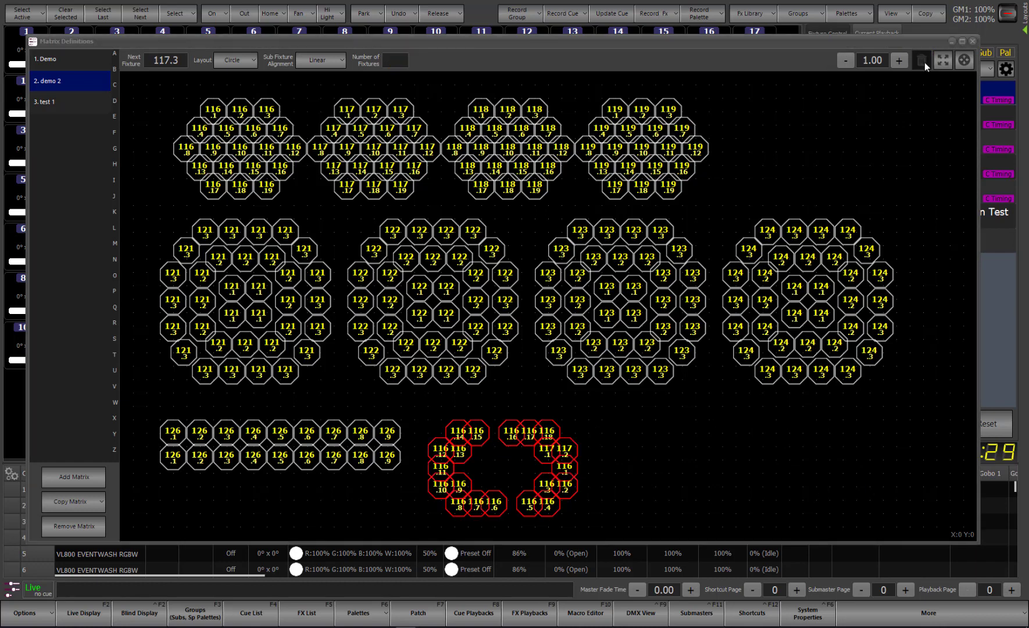
{"action": "left_click", "coordinate": [923, 61]}
{"action": "left_click", "coordinate": [525, 361]}
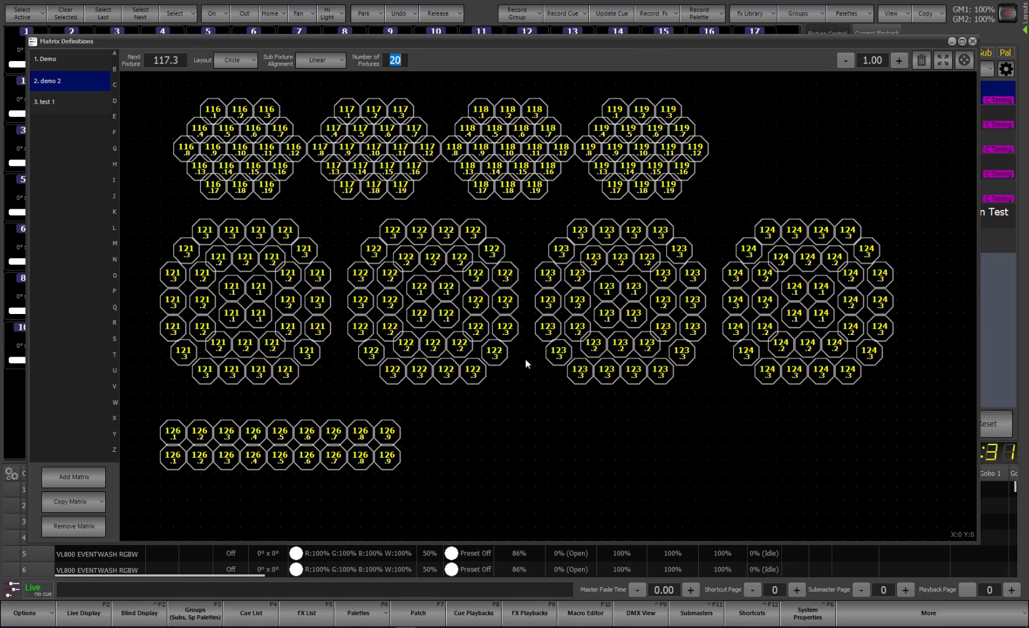
Step: Lay out a Linear block of sub fixtures, 11 columns by 3 rows, starting at 116.3 to the right of fixture 126
{"action": "left_click", "coordinate": [244, 60]}
{"action": "left_click", "coordinate": [244, 88]}
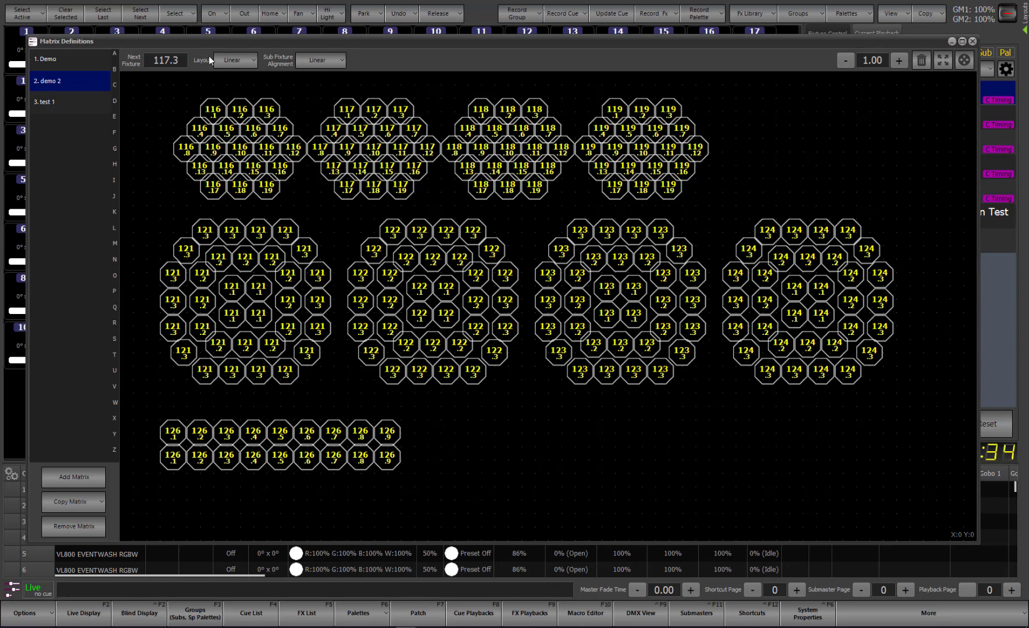
{"action": "left_click", "coordinate": [176, 60]}
{"action": "type", "text": "116"}
{"action": "left_click", "coordinate": [343, 61]}
{"action": "left_click", "coordinate": [398, 66]}
{"action": "left_click_drag", "start_coordinate": [454, 446], "coordinate": [661, 448]}
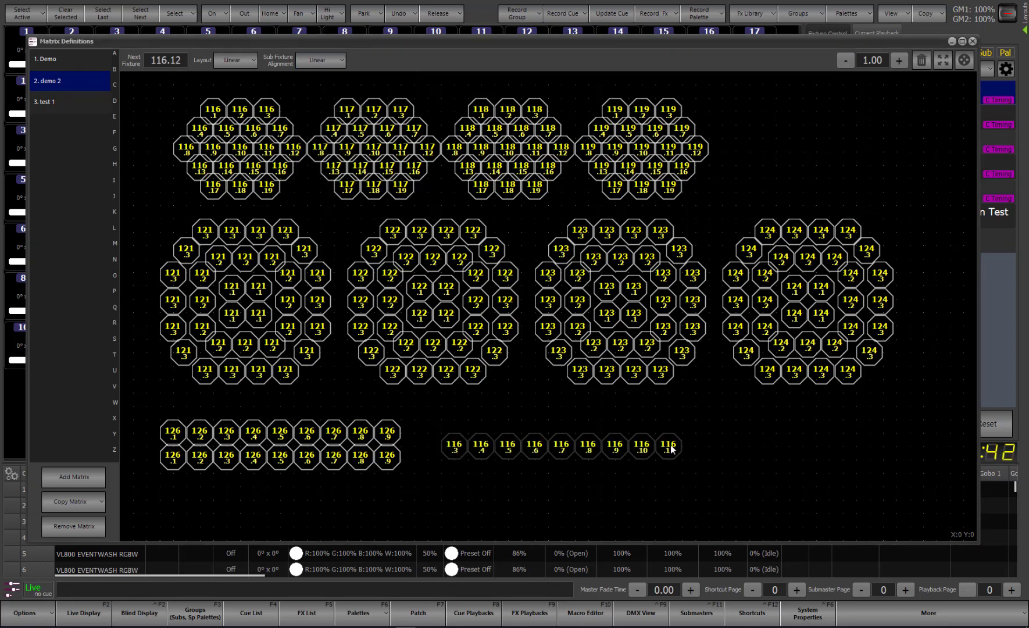
{"action": "left_click_drag", "start_coordinate": [765, 449], "coordinate": [722, 496]}
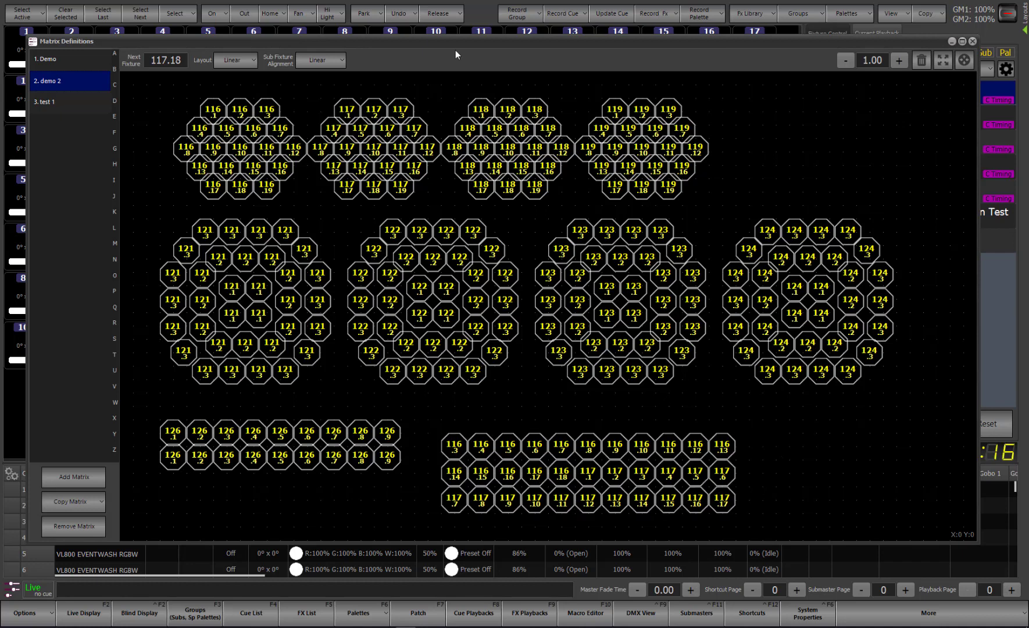
Step: Close the matrix definitions and switch the main view to the magic sheets
{"action": "left_click", "coordinate": [972, 41]}
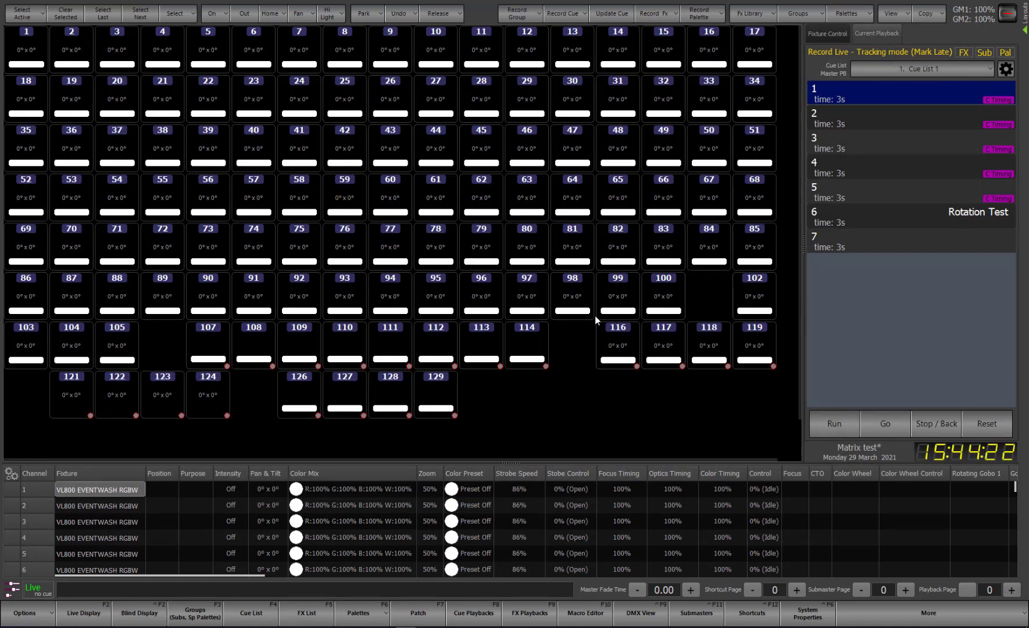
{"action": "left_click", "coordinate": [892, 14]}
{"action": "left_click", "coordinate": [925, 161]}
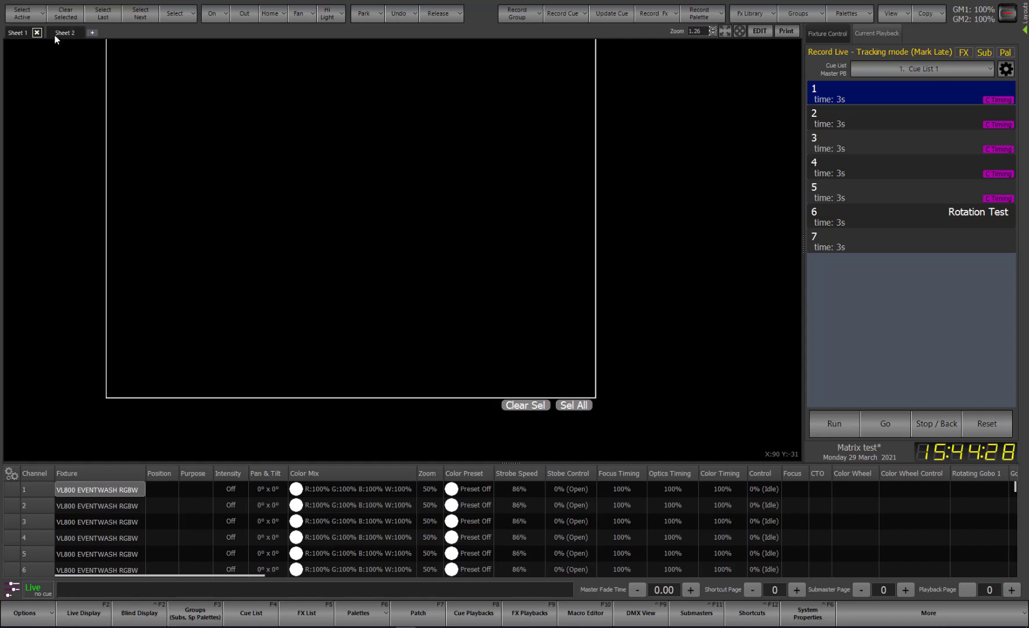
Step: Create a new magic sheet named Sheet 3 and add the demo 2 matrix to it
{"action": "left_click", "coordinate": [93, 33]}
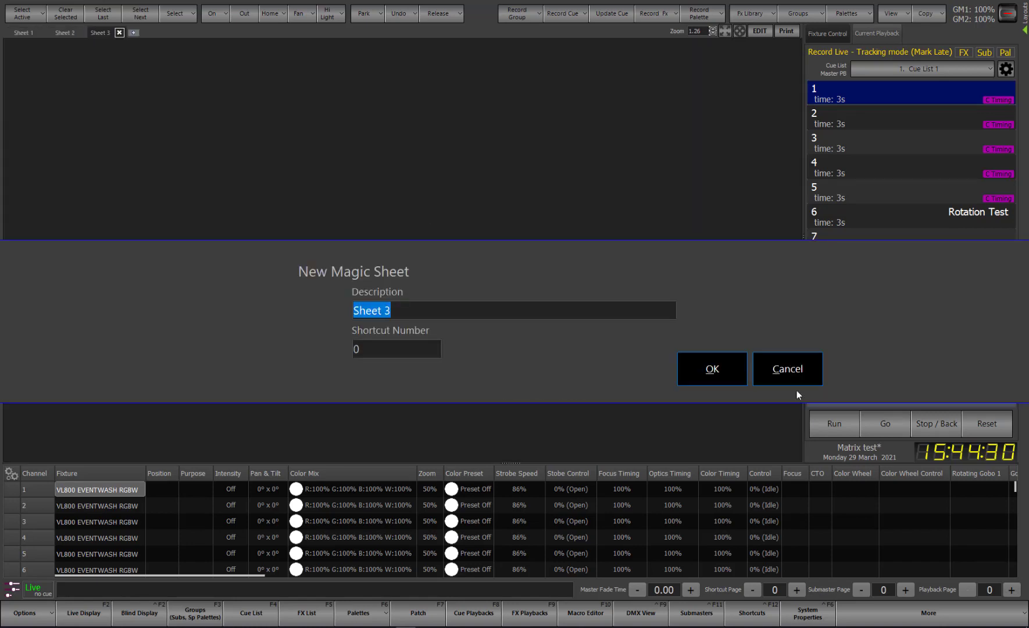
{"action": "left_click", "coordinate": [695, 365]}
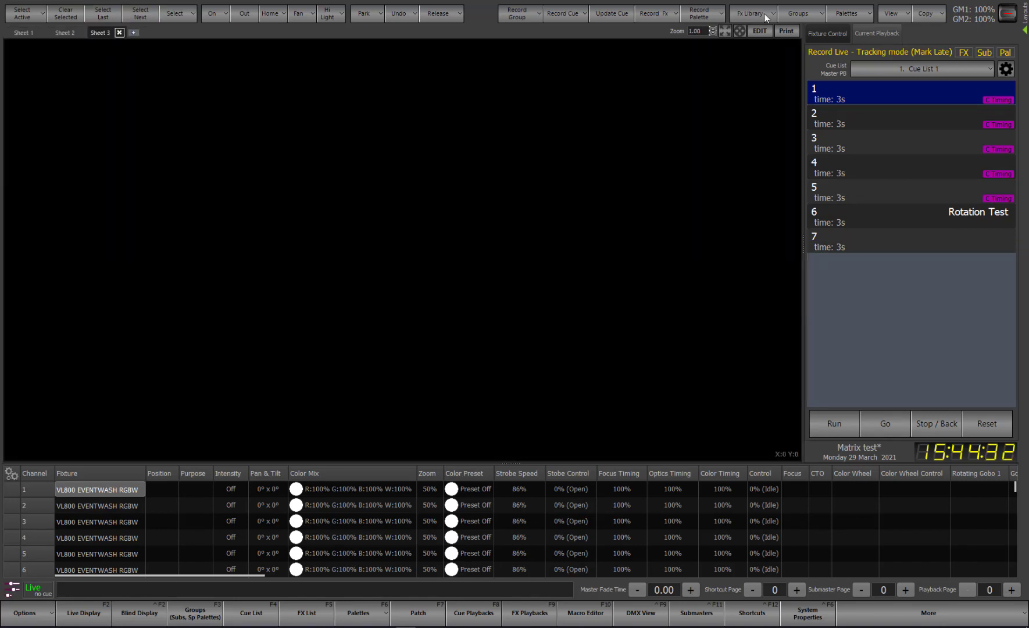
{"action": "left_click", "coordinate": [762, 31]}
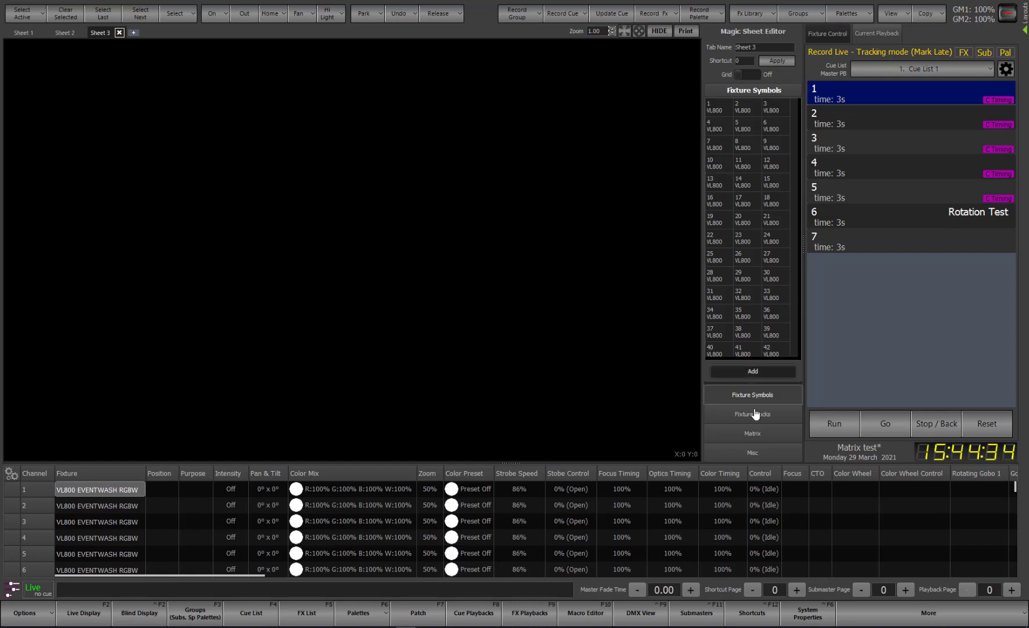
{"action": "left_click", "coordinate": [754, 434]}
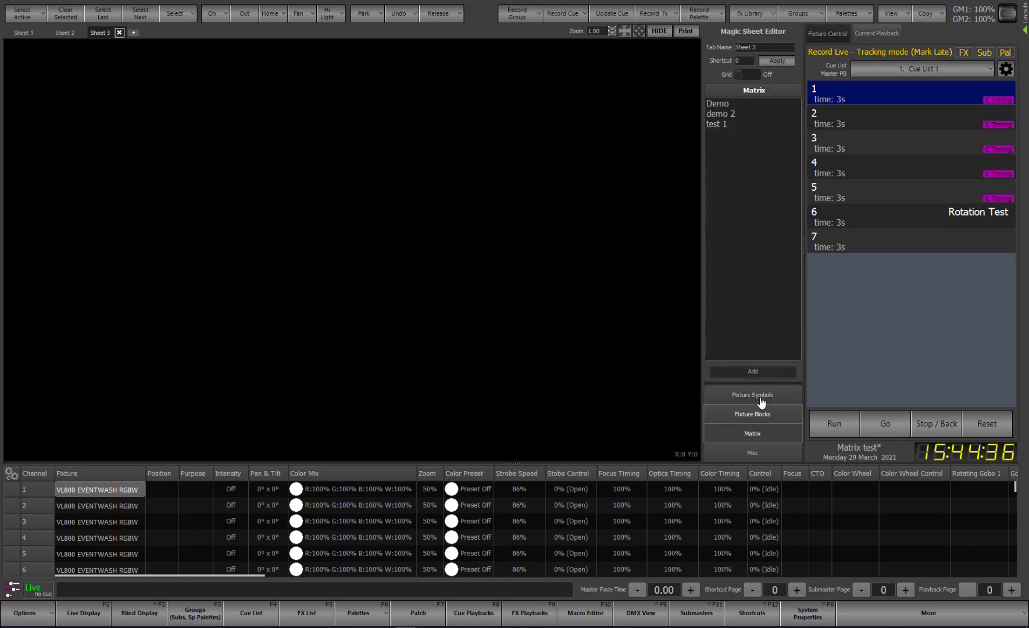
{"action": "left_click", "coordinate": [718, 117]}
{"action": "left_click", "coordinate": [718, 117]}
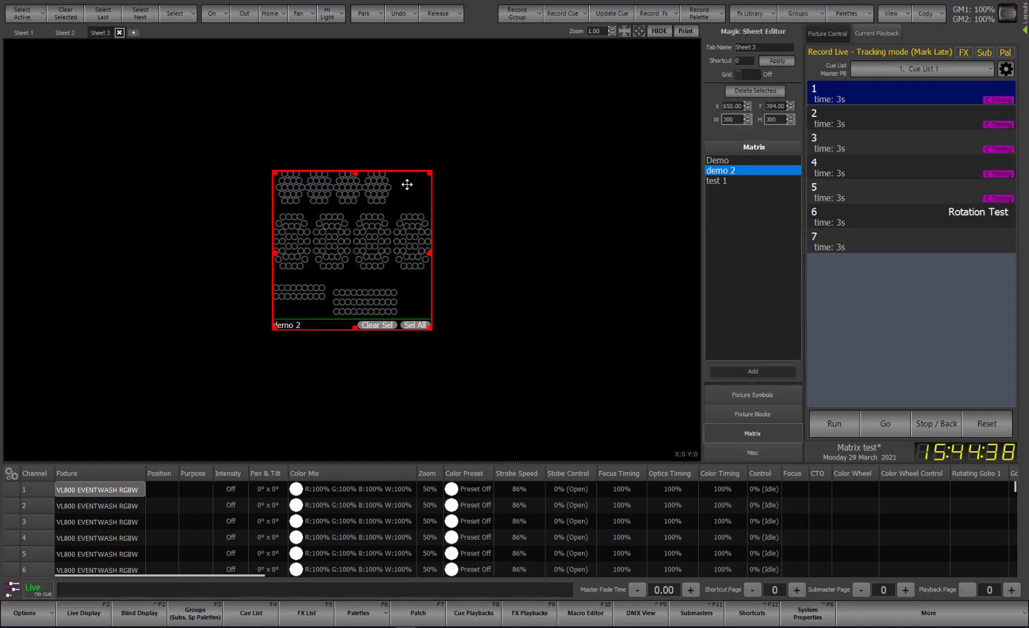
Step: Move the demo 2 matrix to the sheet's upper left, enlarge it to fill most of the sheet, and finish editing
{"action": "left_click_drag", "start_coordinate": [408, 184], "coordinate": [265, 100]}
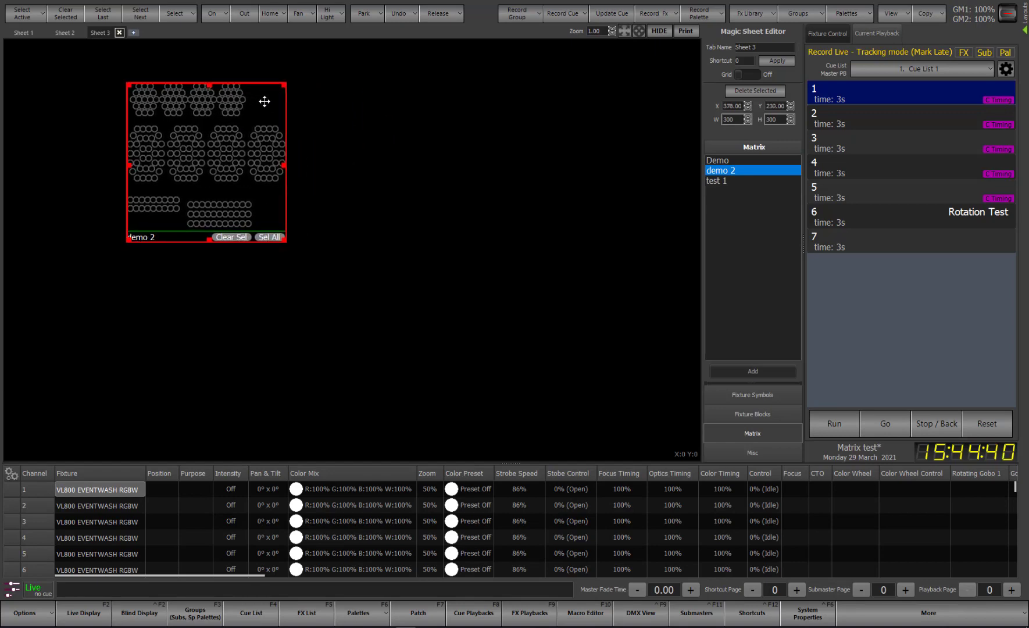
{"action": "left_click_drag", "start_coordinate": [287, 242], "coordinate": [634, 395]}
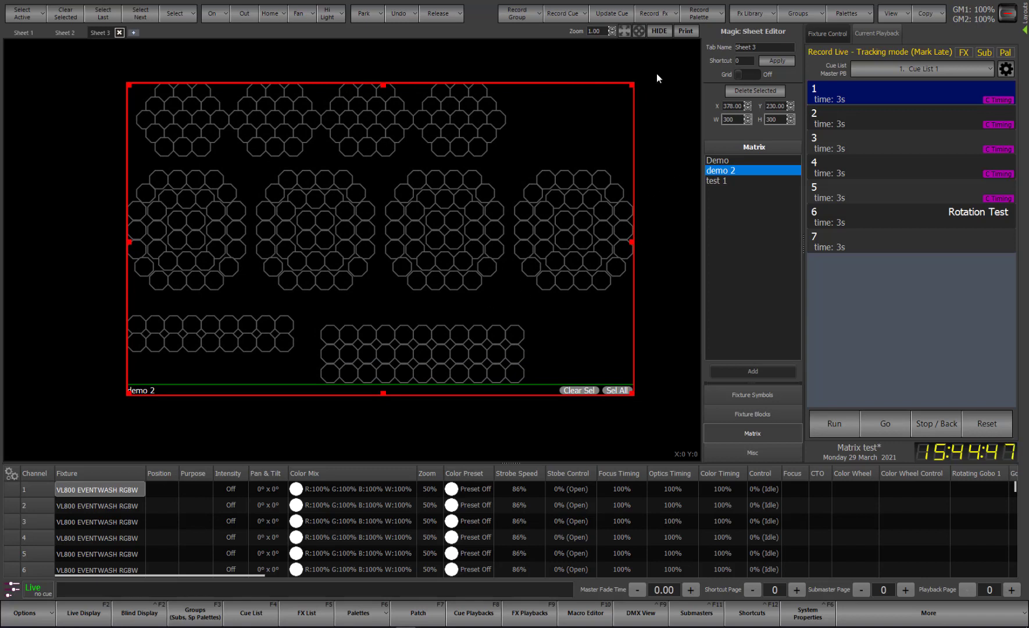
{"action": "left_click", "coordinate": [660, 31]}
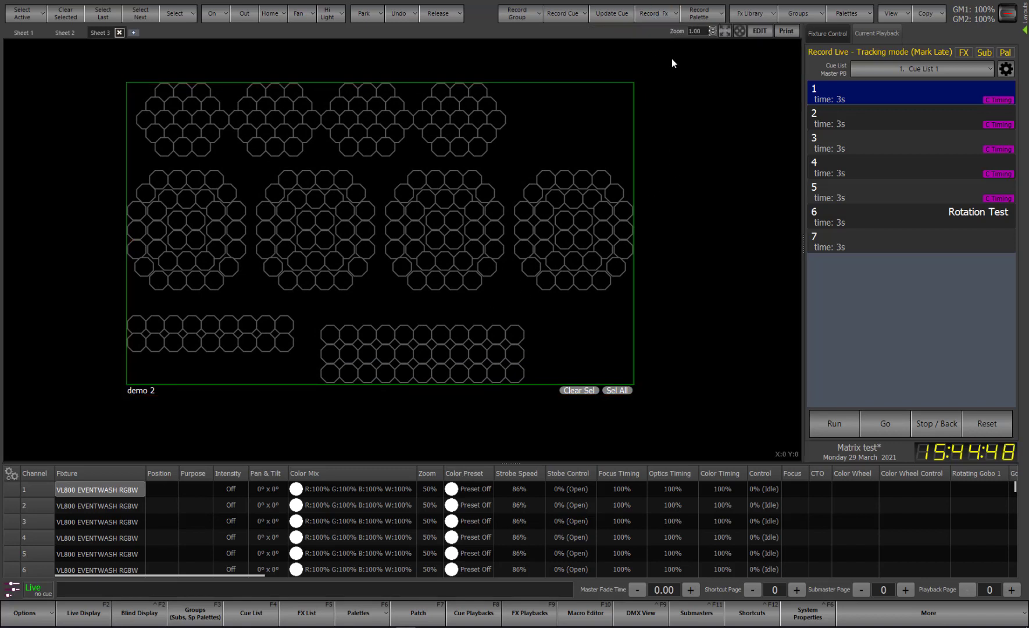
Step: Select all cells of the four hexagonal fixtures in the top row of the demo 2 matrix and switch them on
{"action": "left_click", "coordinate": [191, 114]}
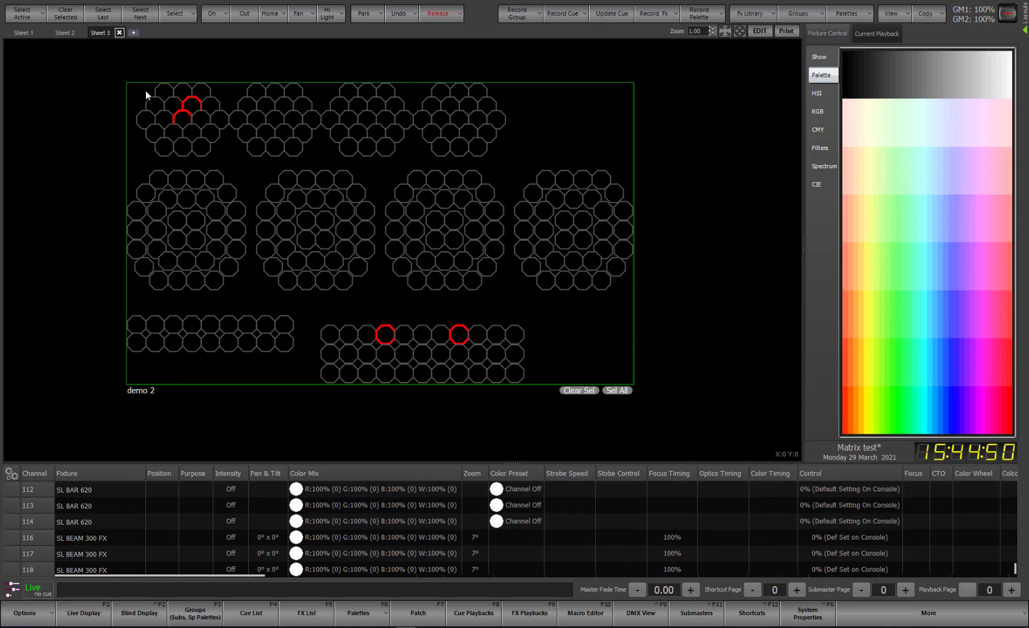
{"action": "left_click_drag", "start_coordinate": [146, 90], "coordinate": [506, 156]}
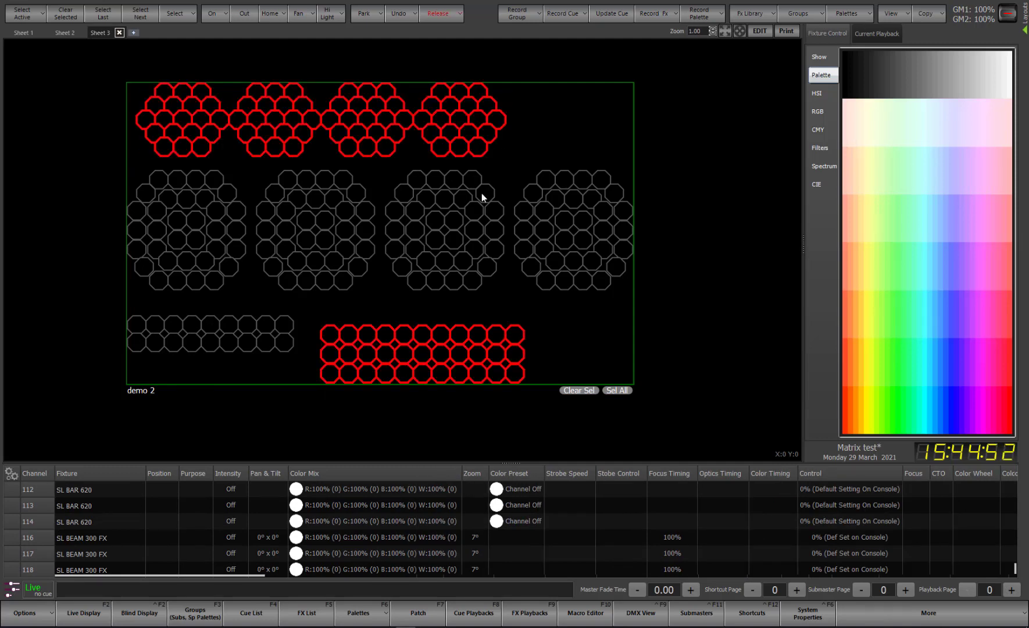
{"action": "left_click", "coordinate": [216, 14]}
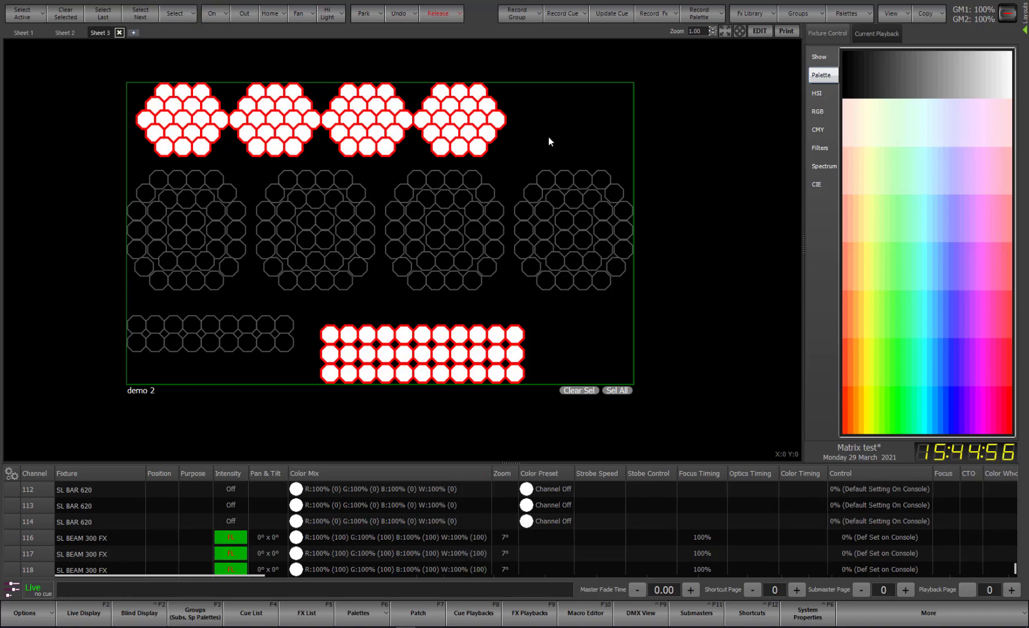
Step: Fan the color mix across the selected hexagonal fixtures' cells to spread a full rainbow over them
{"action": "left_click", "coordinate": [294, 21]}
{"action": "left_click_drag", "start_coordinate": [436, 311], "coordinate": [663, 311]}
{"action": "left_click", "coordinate": [595, 472]}
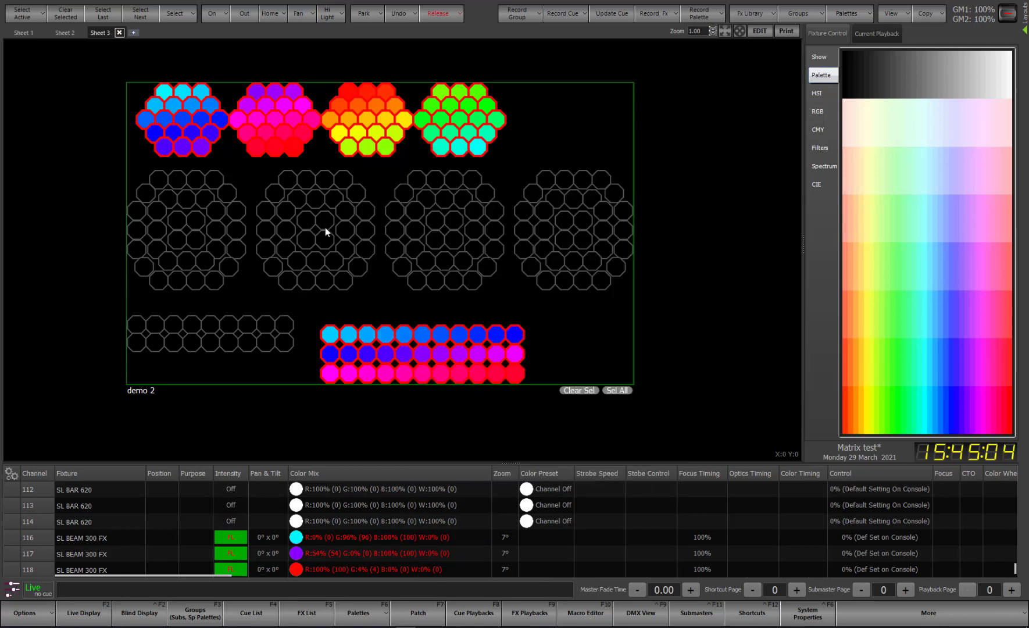
Step: Select the middle ring of the second round fixture in the matrix, switch it on and color it blue
{"action": "left_click", "coordinate": [344, 233]}
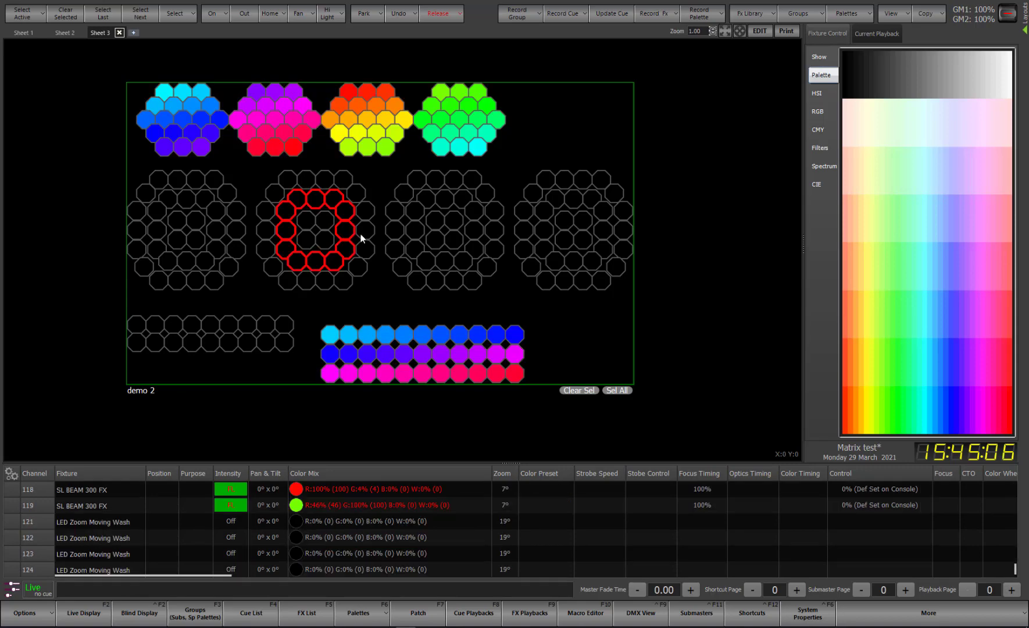
{"action": "left_click", "coordinate": [354, 241]}
{"action": "left_click", "coordinate": [348, 246]}
{"action": "left_click", "coordinate": [903, 353]}
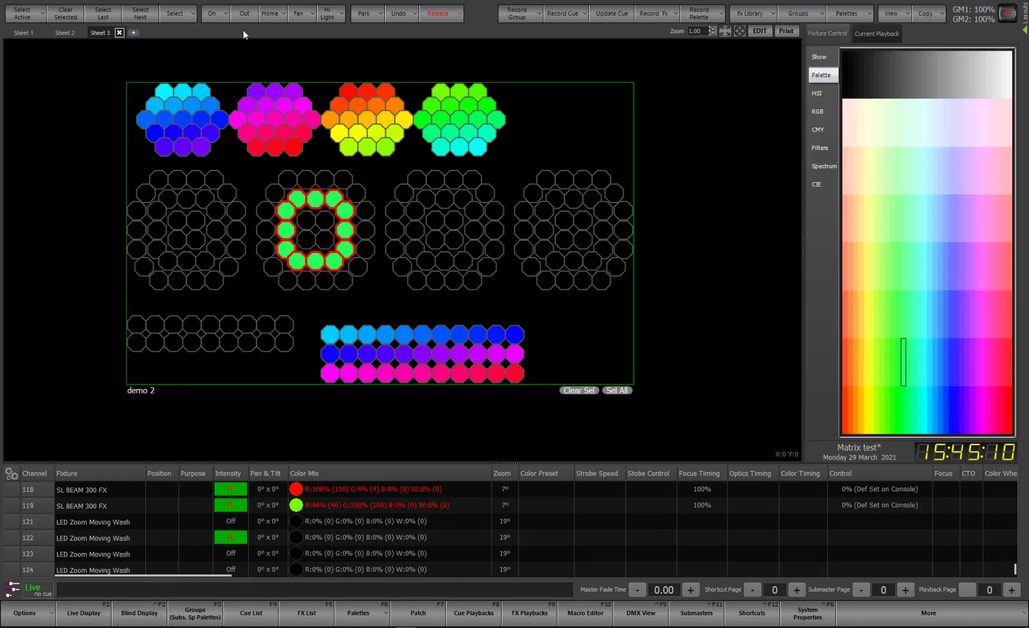
{"action": "left_click", "coordinate": [952, 407]}
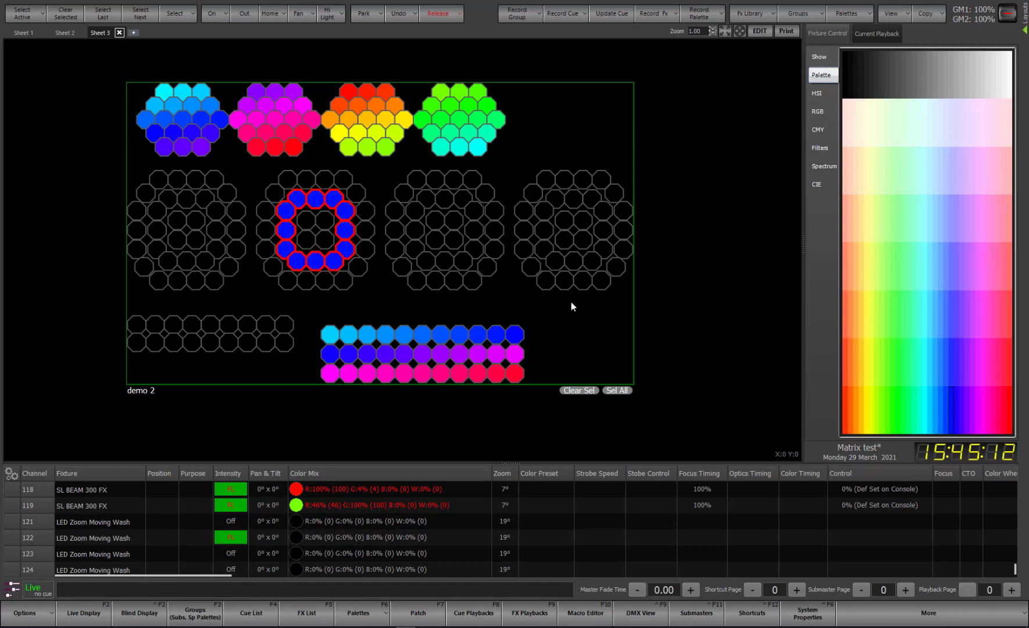
Step: Color the second round fixture's outer ring red and its four center cells yellow
{"action": "left_click", "coordinate": [364, 259]}
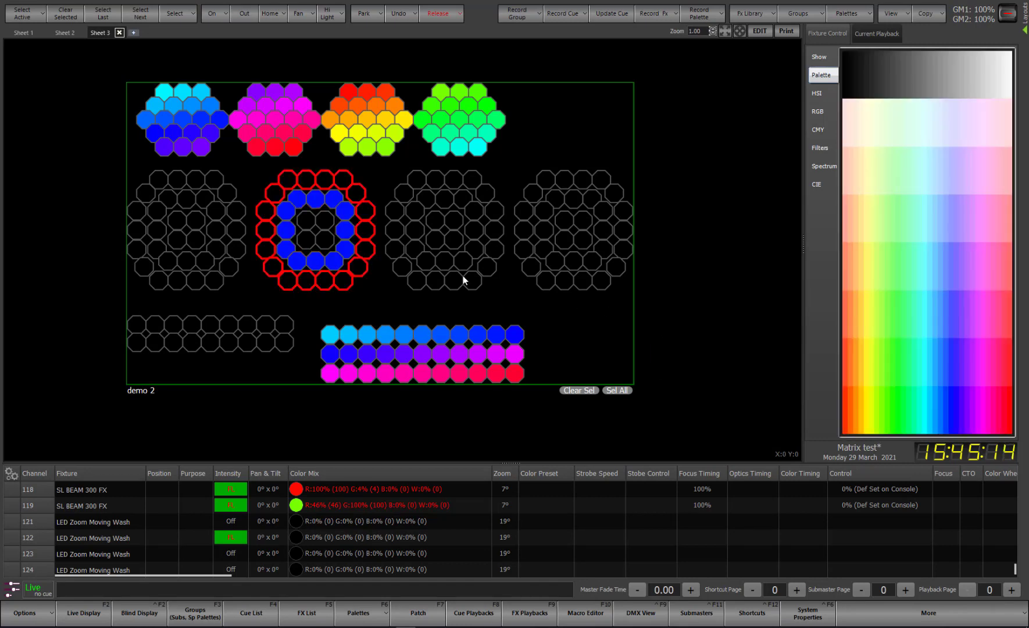
{"action": "left_click", "coordinate": [1008, 422]}
{"action": "left_click", "coordinate": [334, 241]}
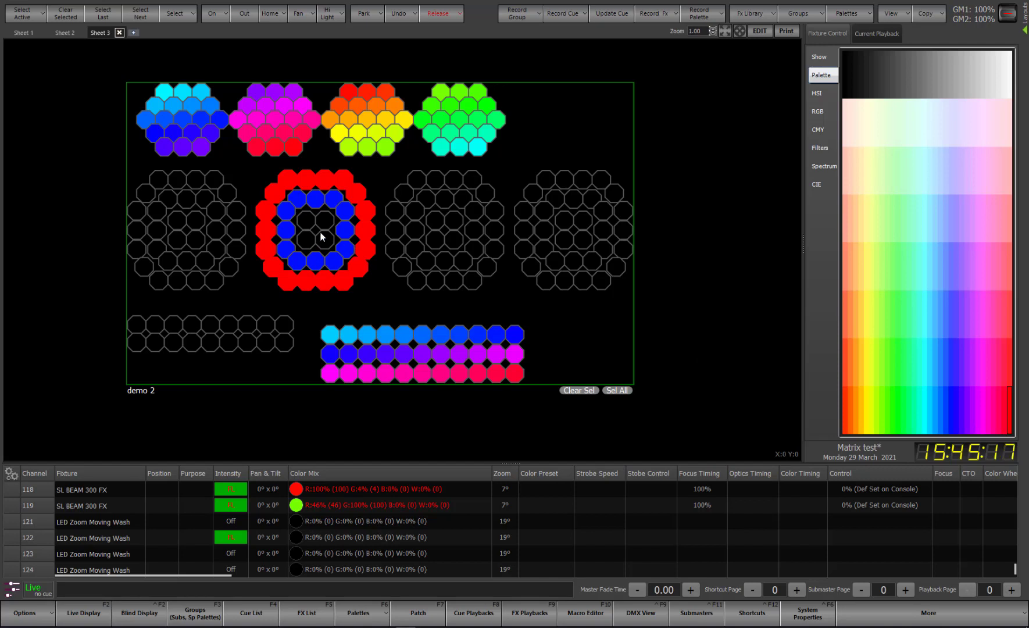
{"action": "left_click", "coordinate": [866, 429]}
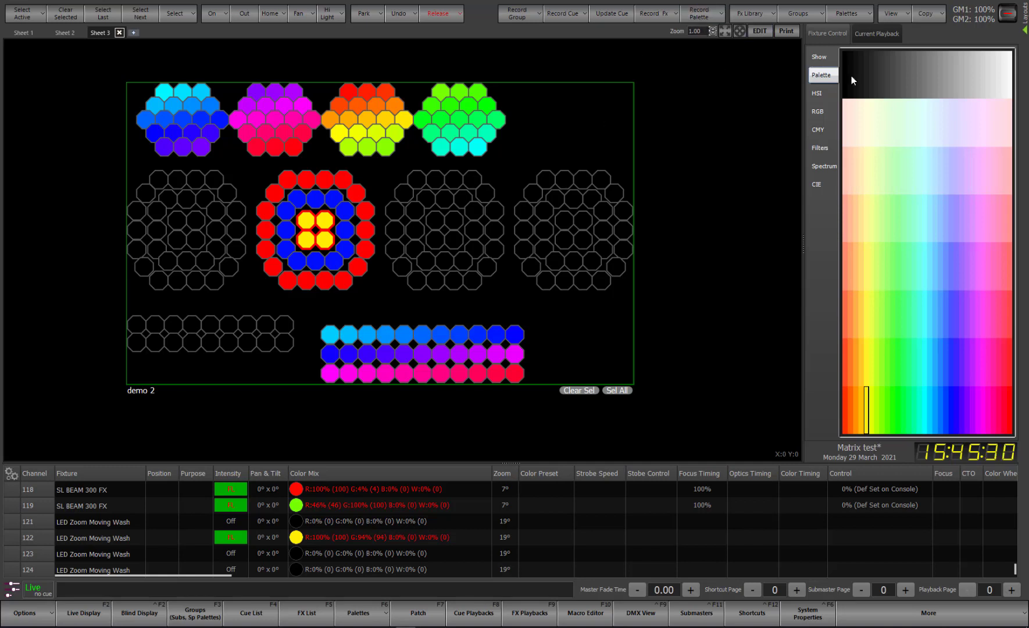
Step: Add a fixture block for channel 116 to Sheet 3 and place it beside the matrix at X 121, Y 173
{"action": "left_click", "coordinate": [761, 31]}
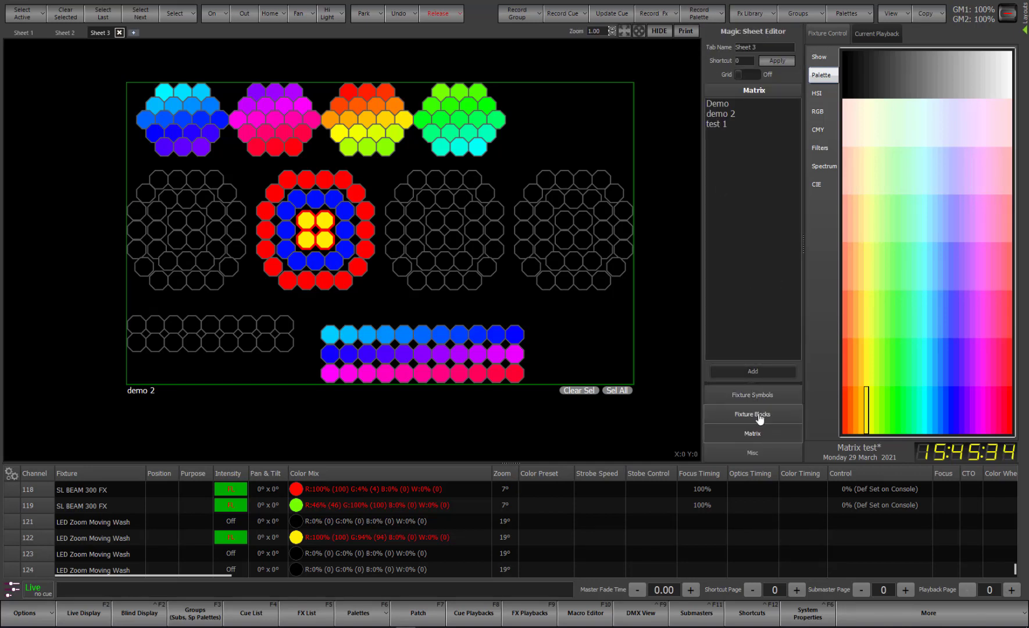
{"action": "left_click", "coordinate": [758, 414]}
{"action": "left_click_drag", "start_coordinate": [800, 127], "coordinate": [801, 302]}
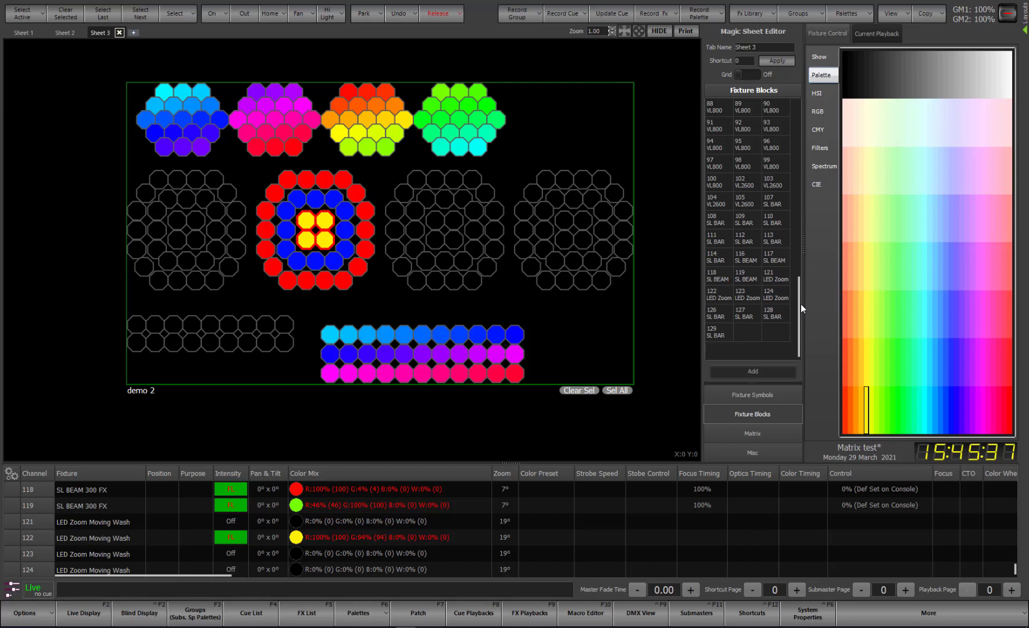
{"action": "double_click", "coordinate": [746, 257]}
{"action": "left_click_drag", "start_coordinate": [381, 239], "coordinate": [73, 113]}
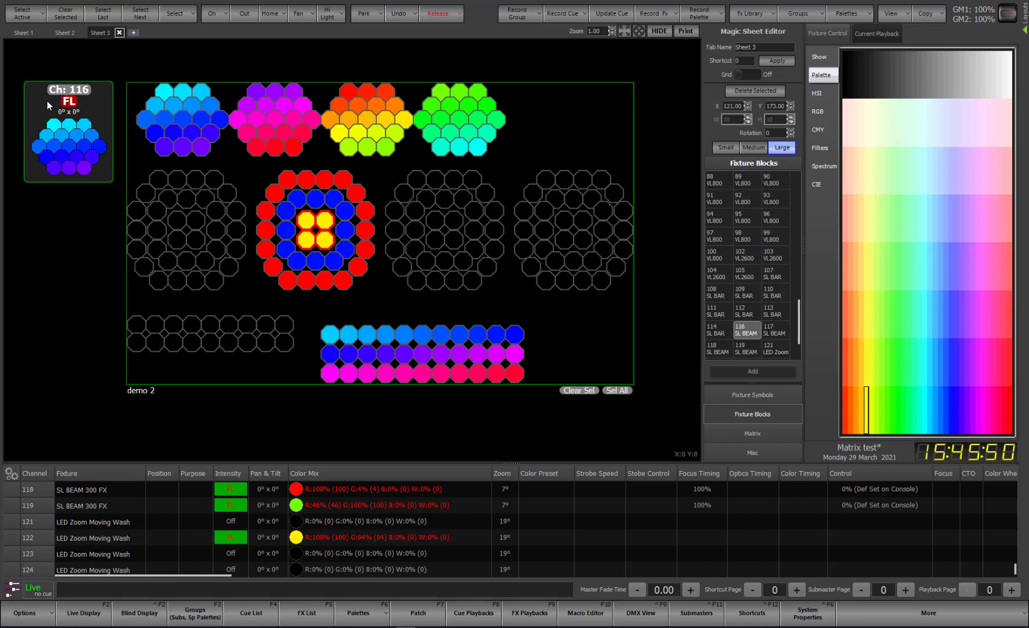
Step: Finish editing the sheet and color one inner cell of the channel 116 block green
{"action": "left_click", "coordinate": [659, 31]}
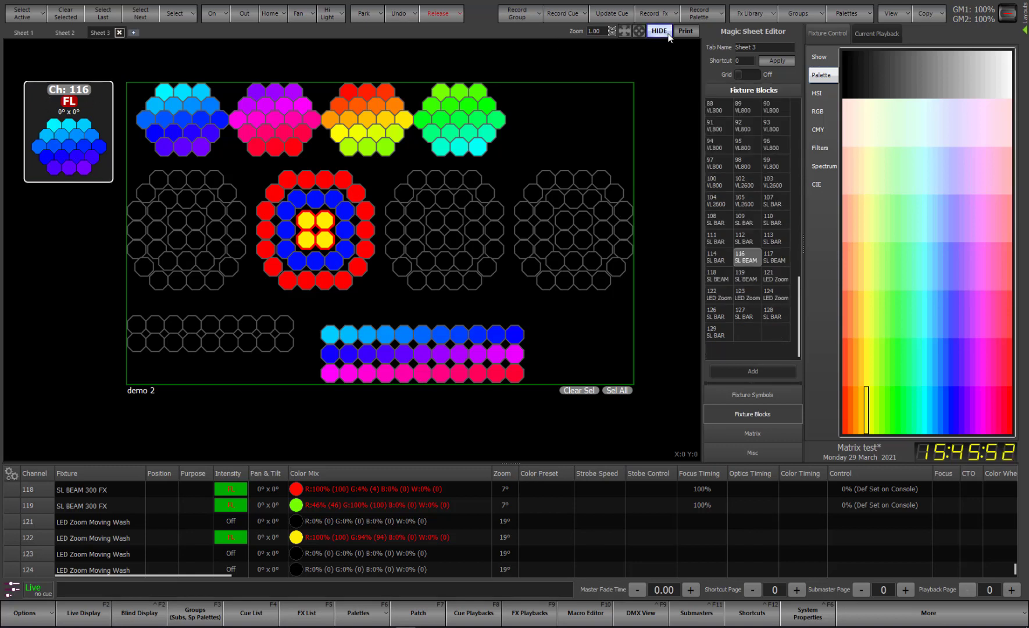
{"action": "left_click", "coordinate": [669, 35]}
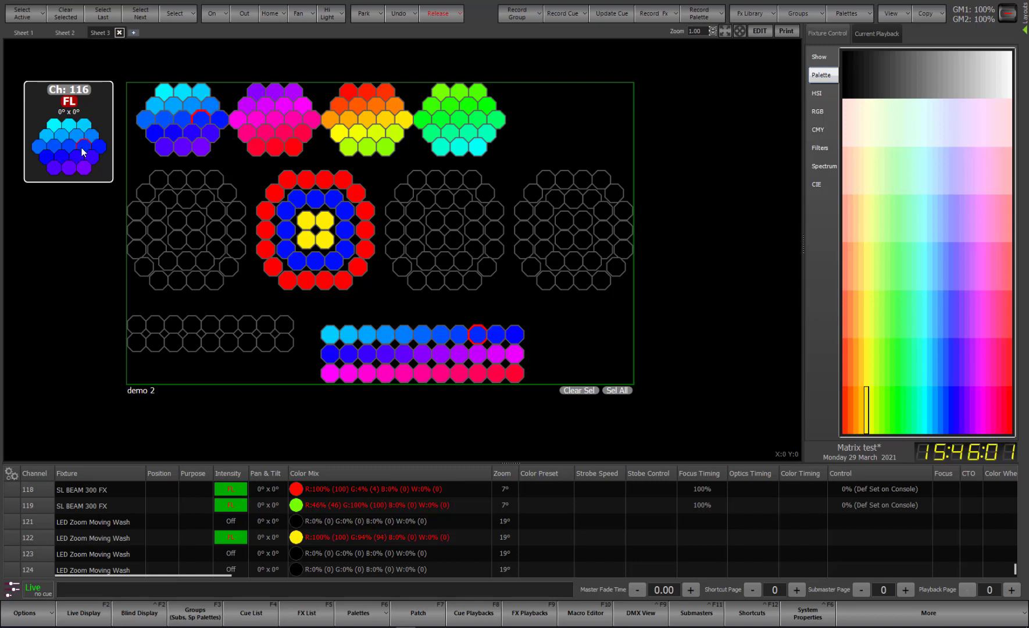
{"action": "left_click", "coordinate": [904, 410]}
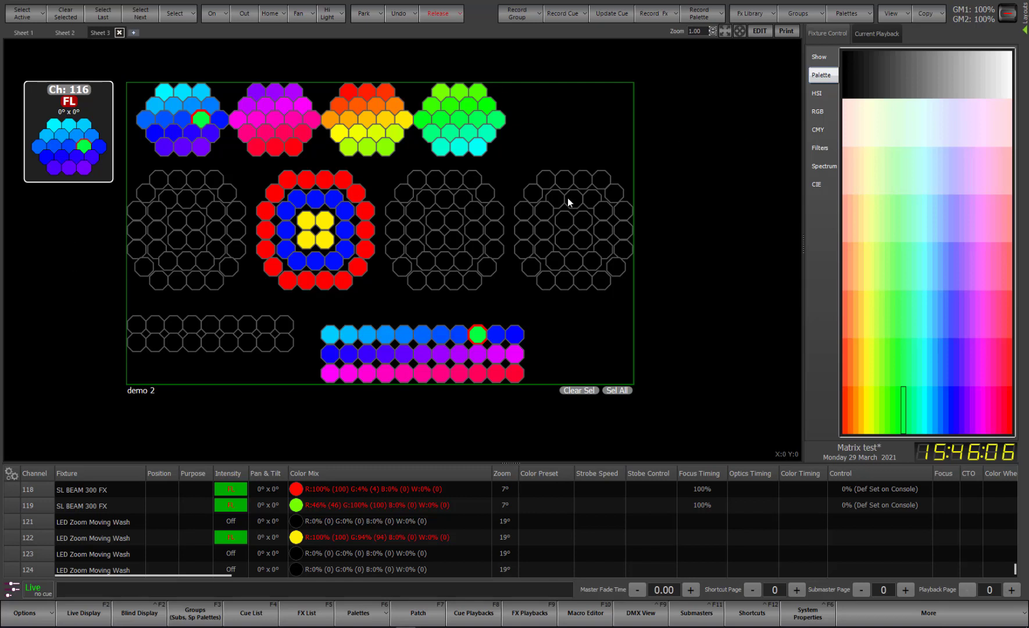
Step: Reopen the sheet for editing and add a channel 121 fixture block below the channel 116 block at X 121, Y 428
{"action": "left_click", "coordinate": [760, 30]}
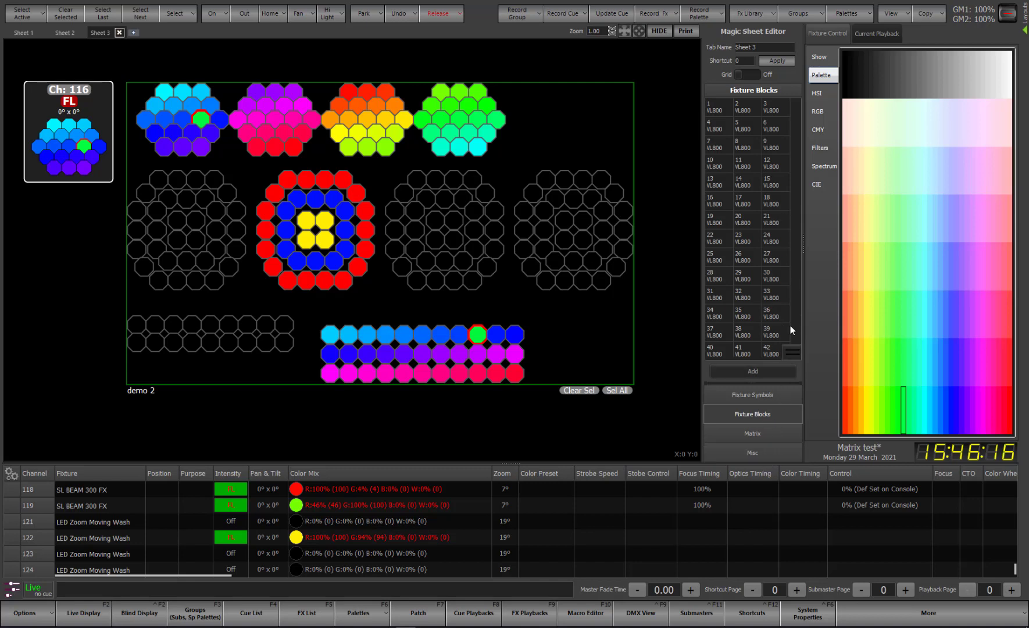
{"action": "scroll", "coordinate": [789, 343], "scroll_direction": "down", "scroll_amount": 10}
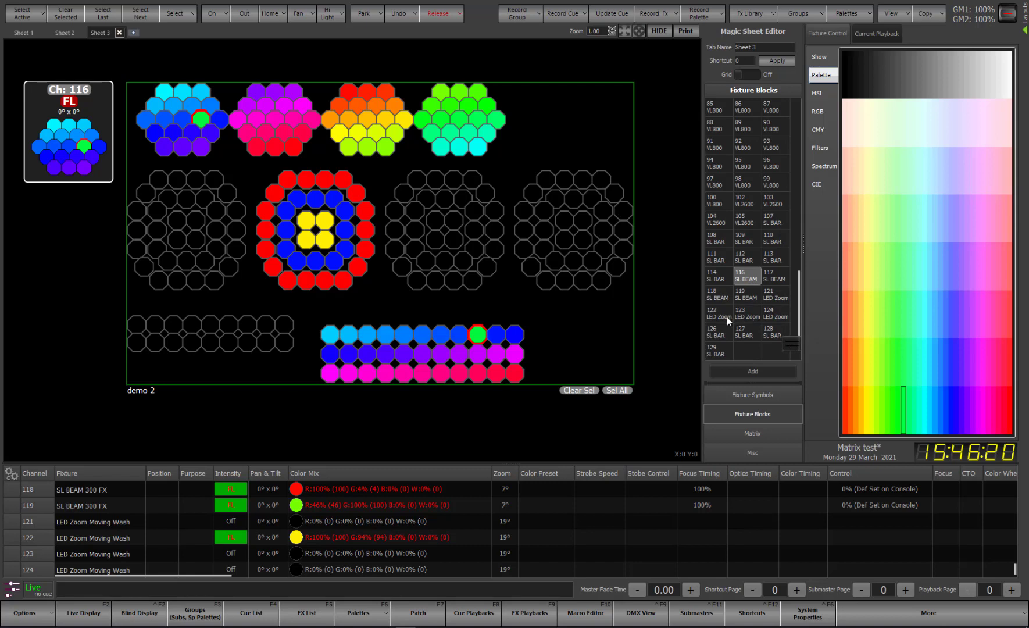
{"action": "left_click", "coordinate": [776, 298]}
{"action": "left_click_drag", "start_coordinate": [418, 207], "coordinate": [108, 228]}
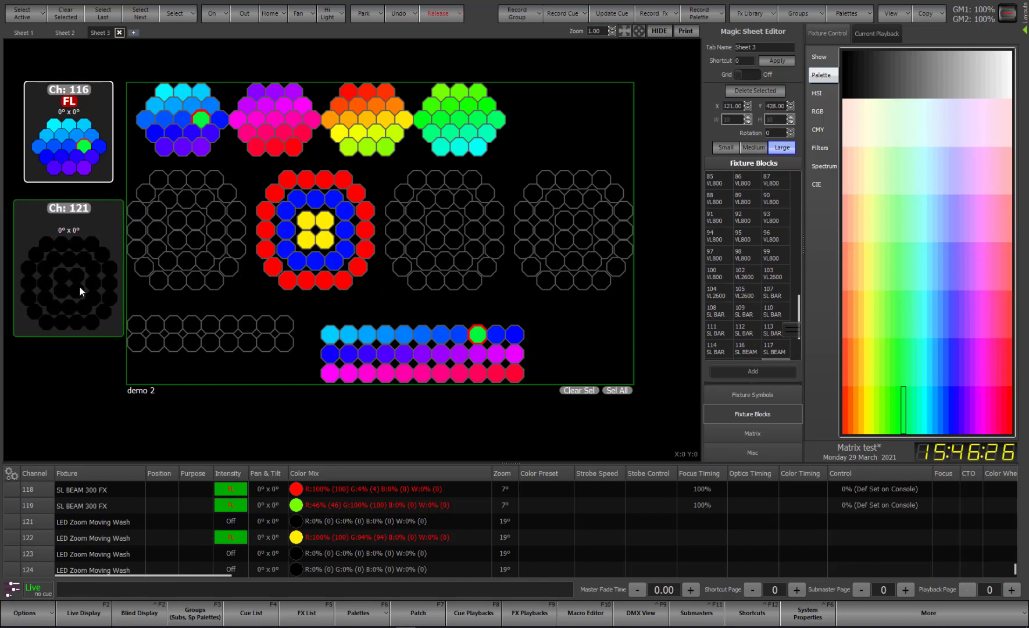
{"action": "left_click", "coordinate": [81, 286]}
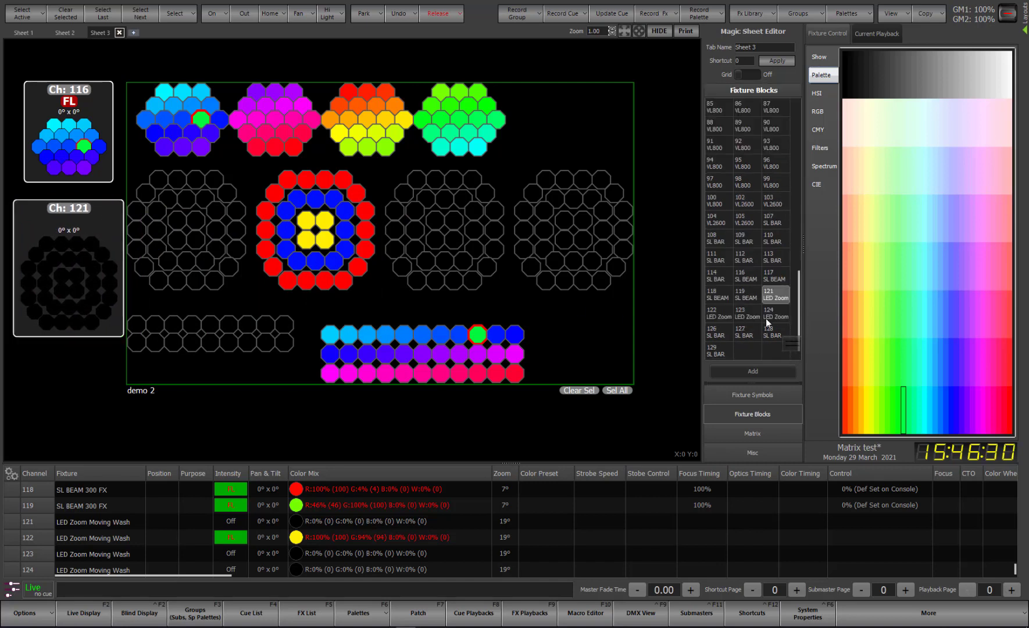
Step: Add a channel 126 fixture block and place it in the empty space to the right of the matrix at X 1377, Y 217
{"action": "left_click_drag", "start_coordinate": [718, 332], "coordinate": [344, 218]}
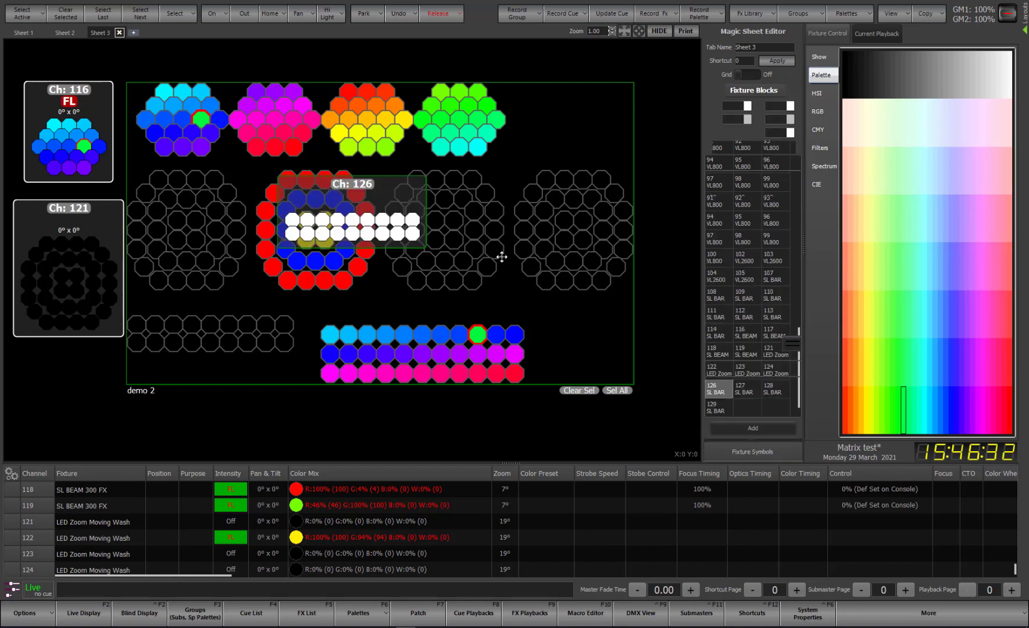
{"action": "left_click_drag", "start_coordinate": [384, 187], "coordinate": [758, 128]}
{"action": "left_click_drag", "start_coordinate": [639, 31], "coordinate": [635, 31]}
{"action": "left_click_drag", "start_coordinate": [585, 130], "coordinate": [601, 100]}
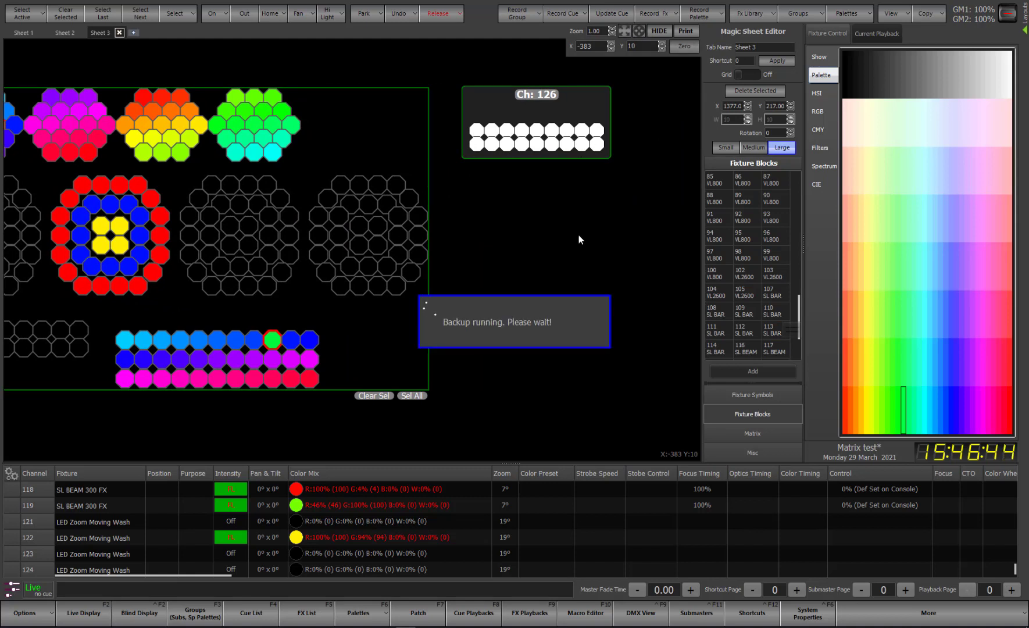
Step: Set the channel 126 block's rotation to 90, shift it slightly up and left, and finish editing the sheet
{"action": "left_click", "coordinate": [556, 114]}
{"action": "left_click", "coordinate": [555, 110]}
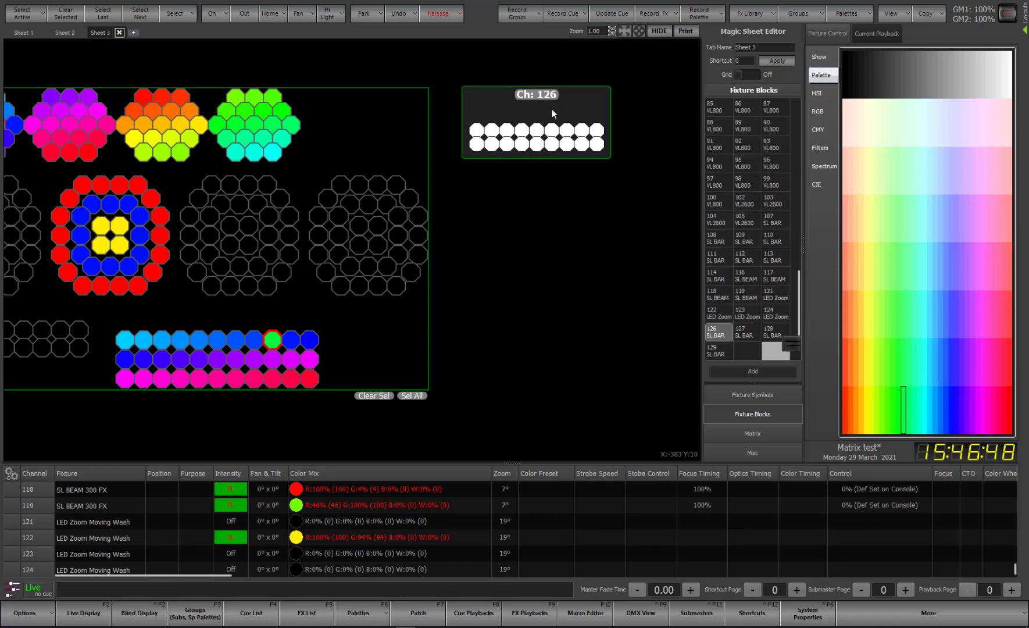
{"action": "left_click", "coordinate": [777, 131]}
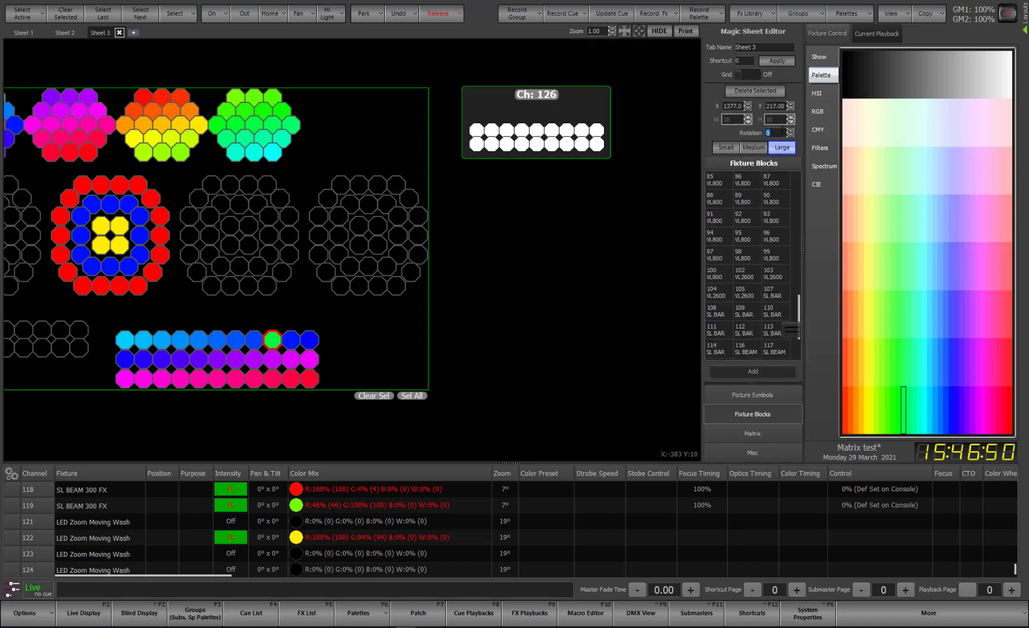
{"action": "type", "text": "90"}
{"action": "left_click", "coordinate": [570, 108]}
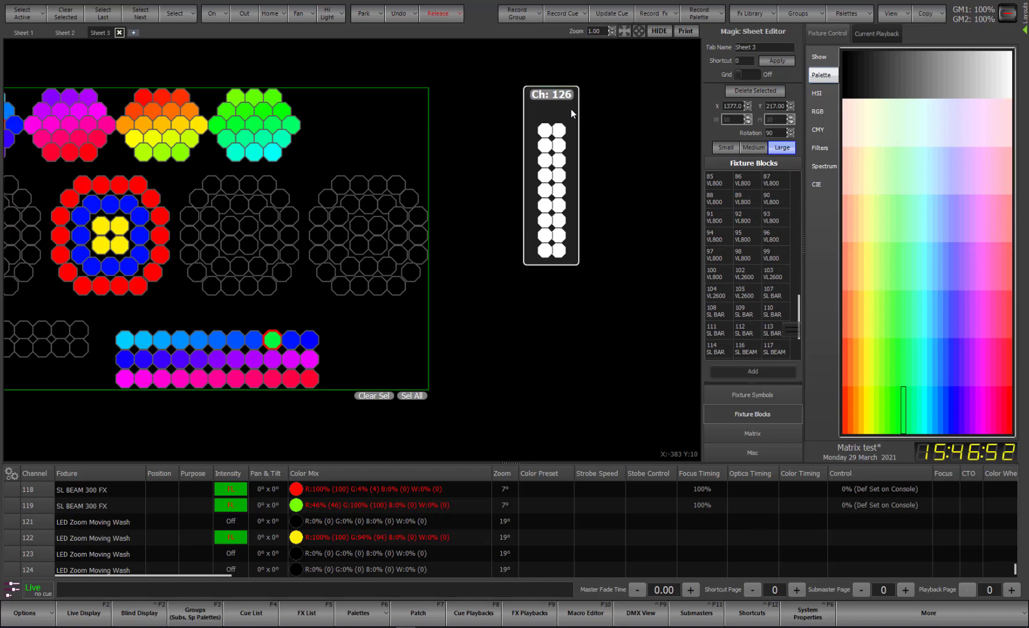
{"action": "left_click", "coordinate": [659, 31]}
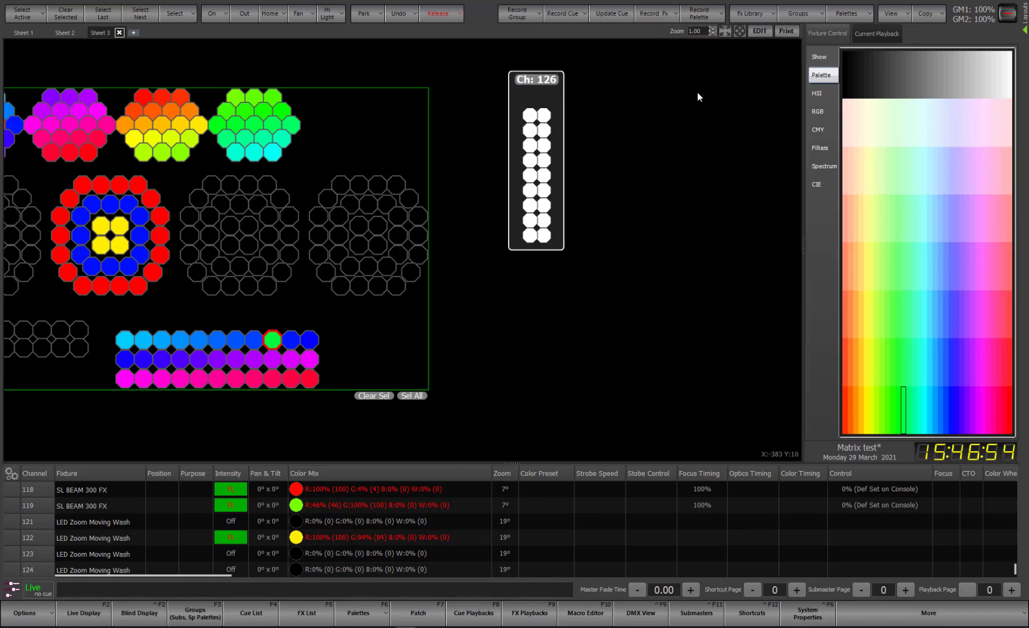
Step: Select the middle ring and center cells in the channel 121 block, and the third cell pair in the channel 126 block
{"action": "left_click", "coordinate": [725, 31]}
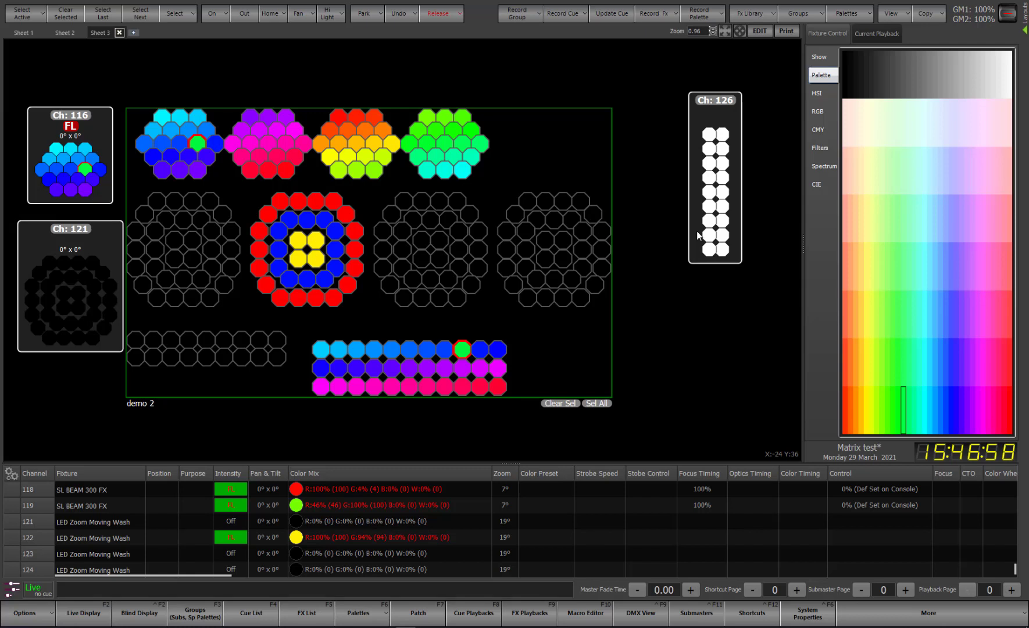
{"action": "left_click", "coordinate": [96, 291]}
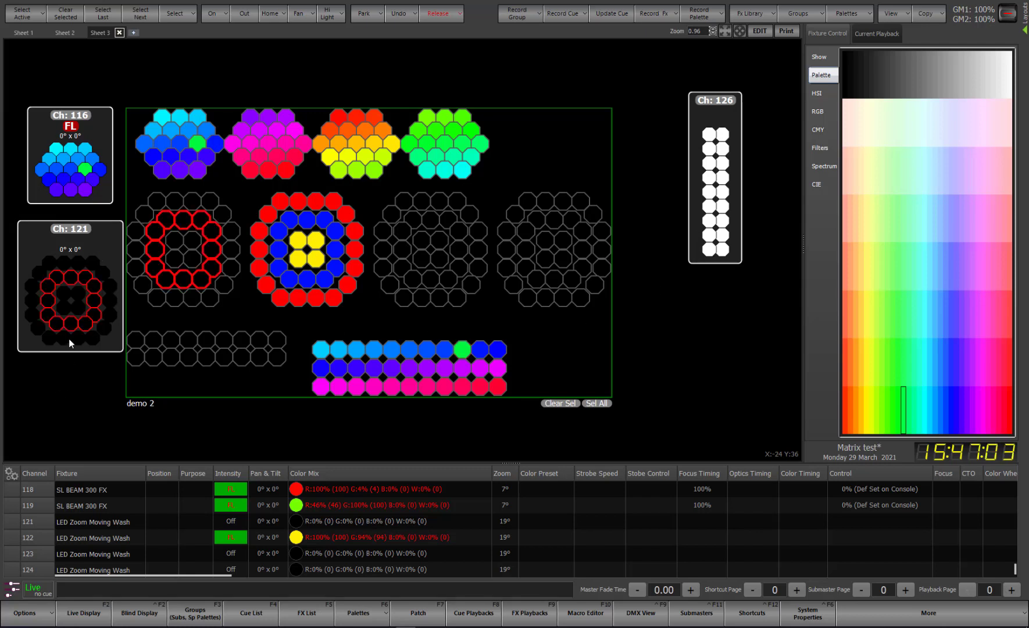
{"action": "left_click", "coordinate": [72, 298]}
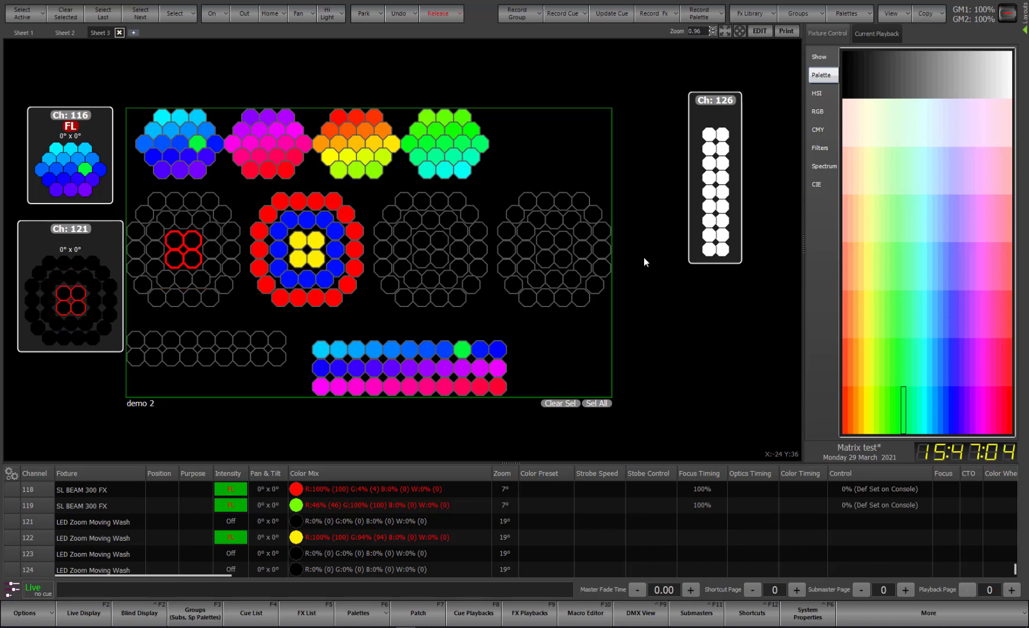
{"action": "left_click", "coordinate": [709, 194]}
{"action": "left_click", "coordinate": [708, 164]}
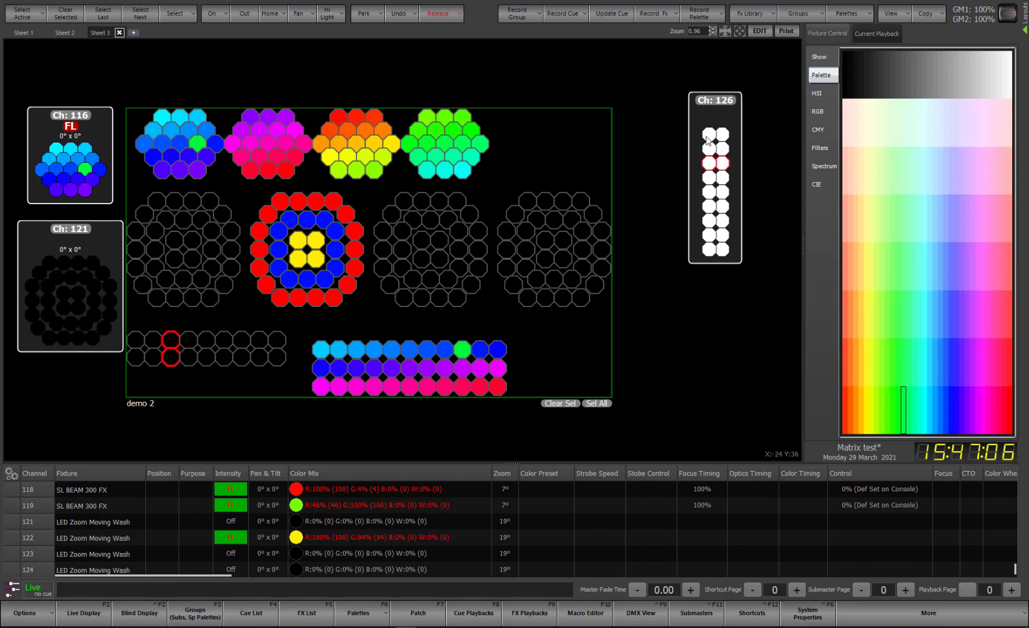
{"action": "left_click", "coordinate": [708, 135]}
{"action": "left_click", "coordinate": [708, 165]}
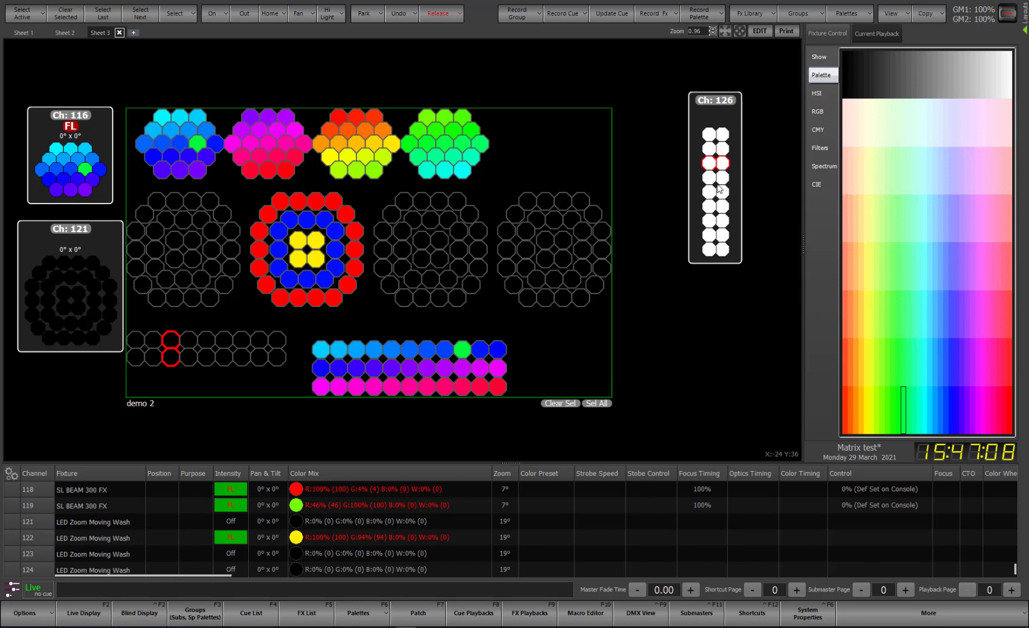